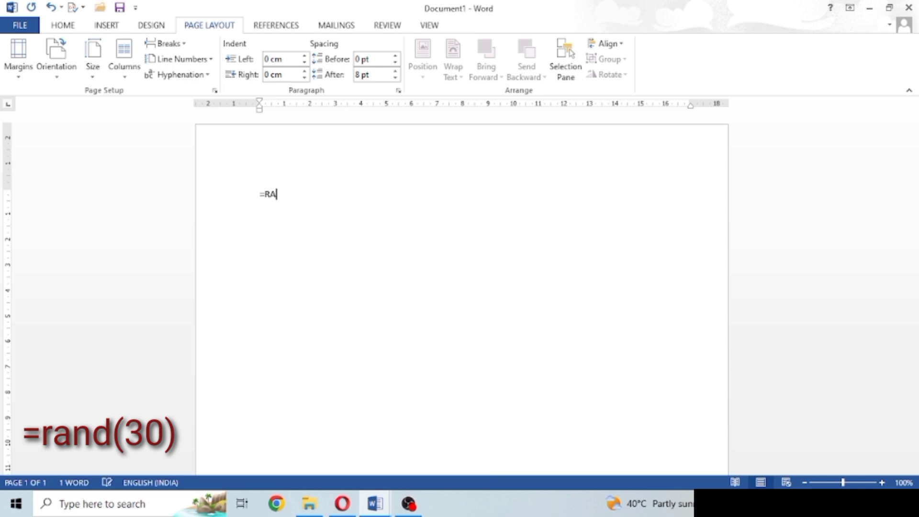
- Fill the blank document with sample paragraphs using the =RAND(30) text generator
{"action": "type", "text": "ND(30"}
{"action": "key", "text": "Return"}
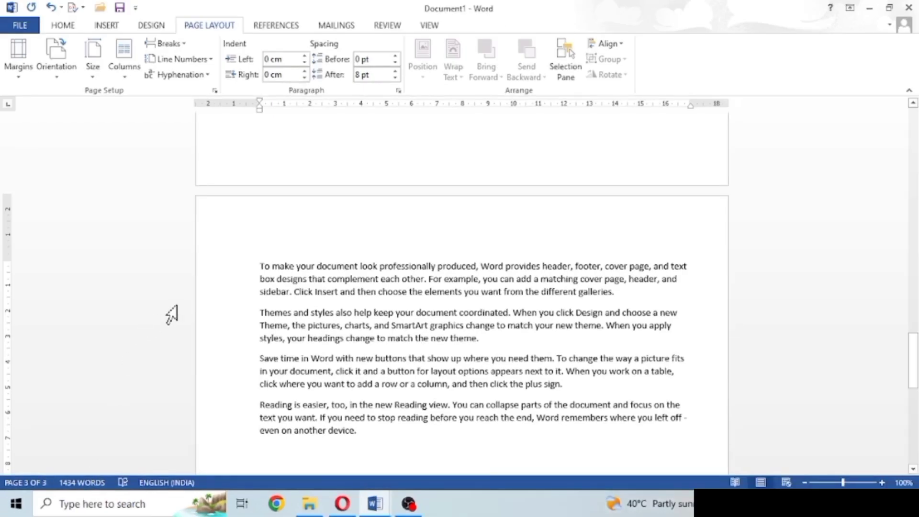
{"action": "scroll", "coordinate": [237, 308], "scroll_direction": "up", "scroll_amount": 20}
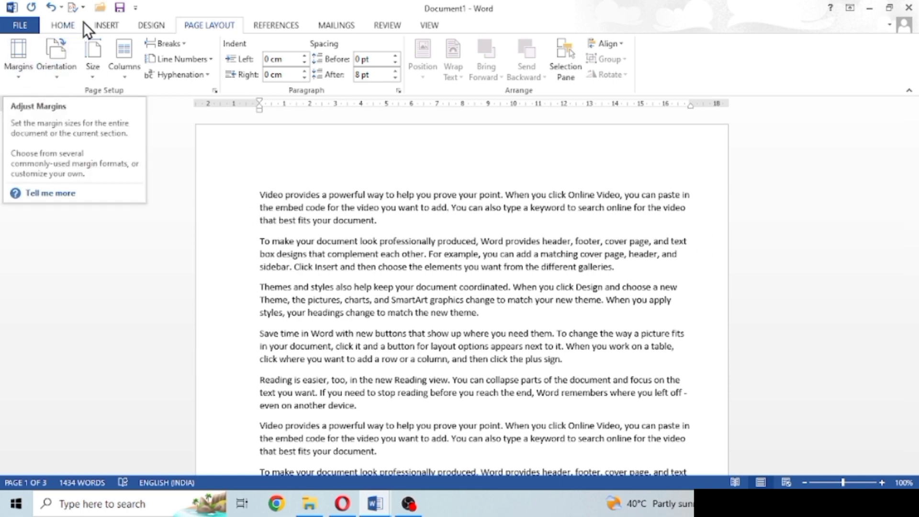
- Apply the Narrow margin preset (1.27 cm on all sides) and review the reflowed text across the pages
{"action": "left_click", "coordinate": [17, 71]}
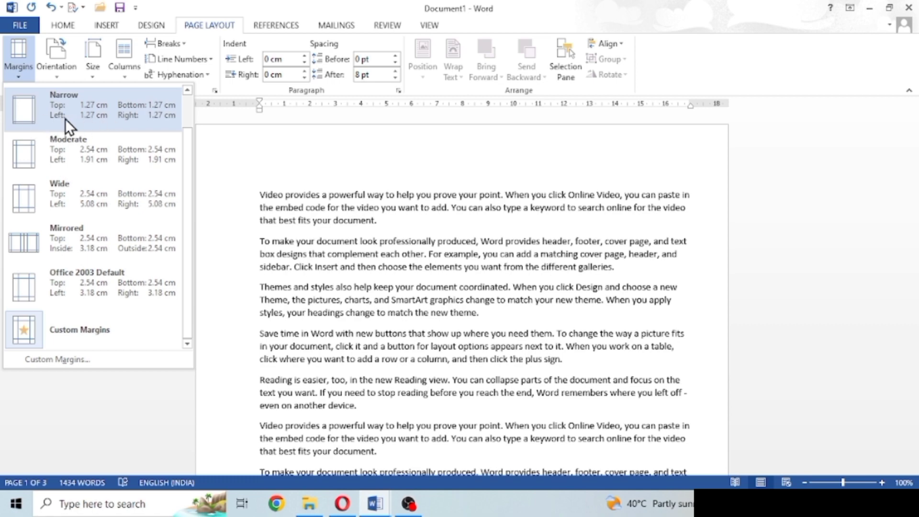
{"action": "left_click", "coordinate": [78, 108]}
{"action": "scroll", "coordinate": [380, 297], "scroll_direction": "down", "scroll_amount": 15}
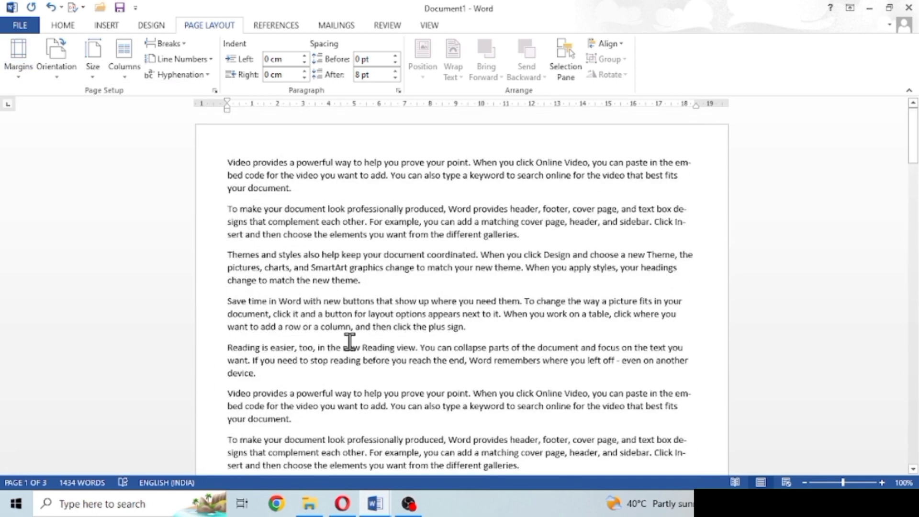
{"action": "scroll", "coordinate": [423, 339], "scroll_direction": "down", "scroll_amount": 4}
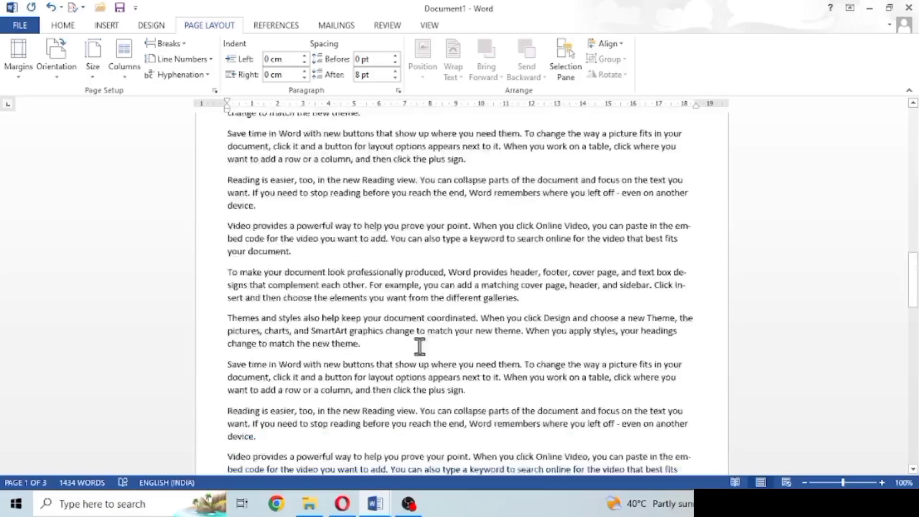
{"action": "scroll", "coordinate": [420, 345], "scroll_direction": "down", "scroll_amount": 10}
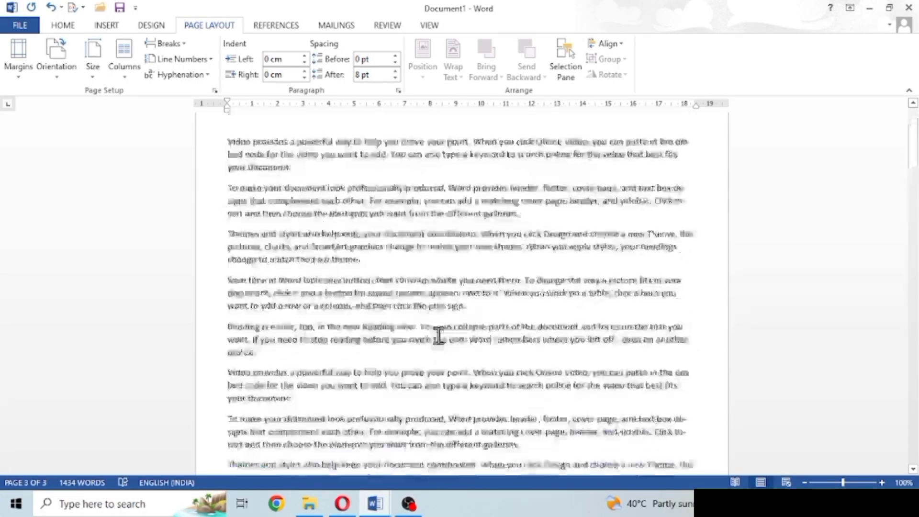
{"action": "scroll", "coordinate": [439, 336], "scroll_direction": "up", "scroll_amount": 1}
{"action": "left_click", "coordinate": [18, 57]}
{"action": "left_click", "coordinate": [69, 151]}
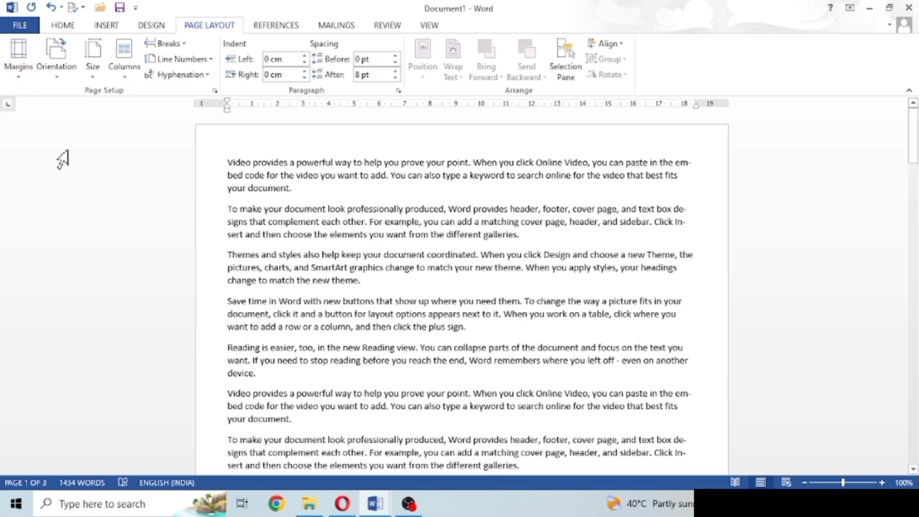
- Apply the Moderate margin preset to the document, and replace it with the Mirrored preset
{"action": "left_click", "coordinate": [14, 55]}
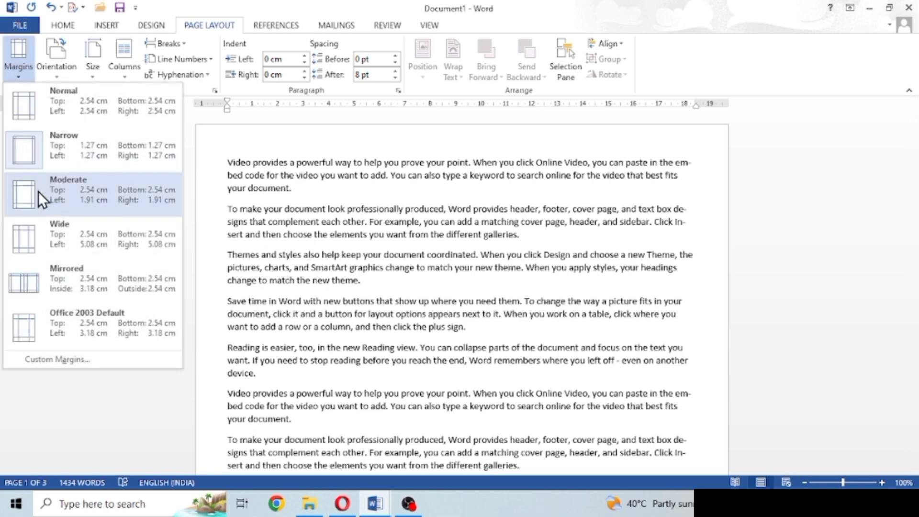
{"action": "left_click", "coordinate": [75, 195]}
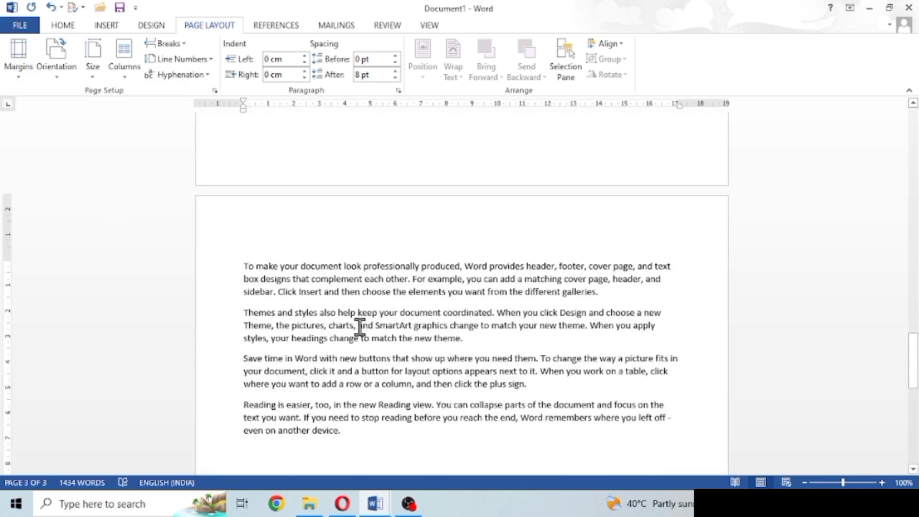
{"action": "left_click", "coordinate": [21, 70]}
{"action": "left_click", "coordinate": [101, 276]}
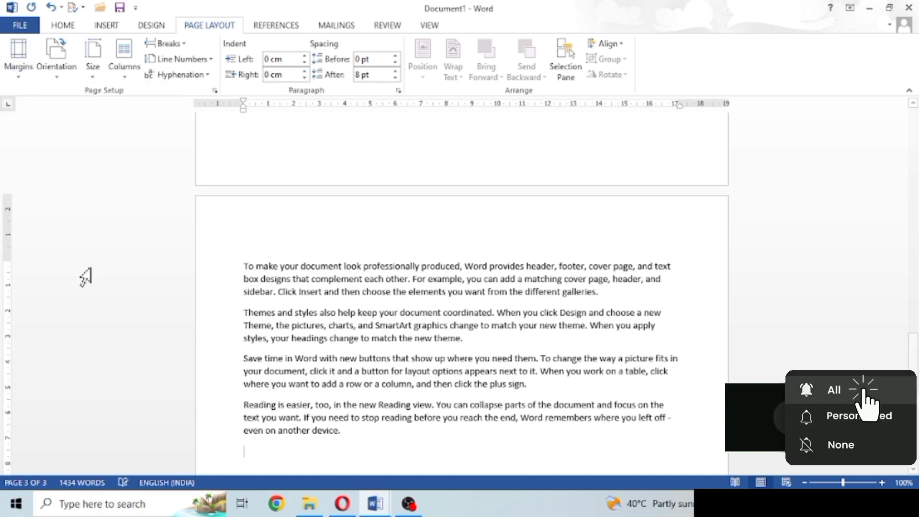
{"action": "left_click", "coordinate": [25, 62]}
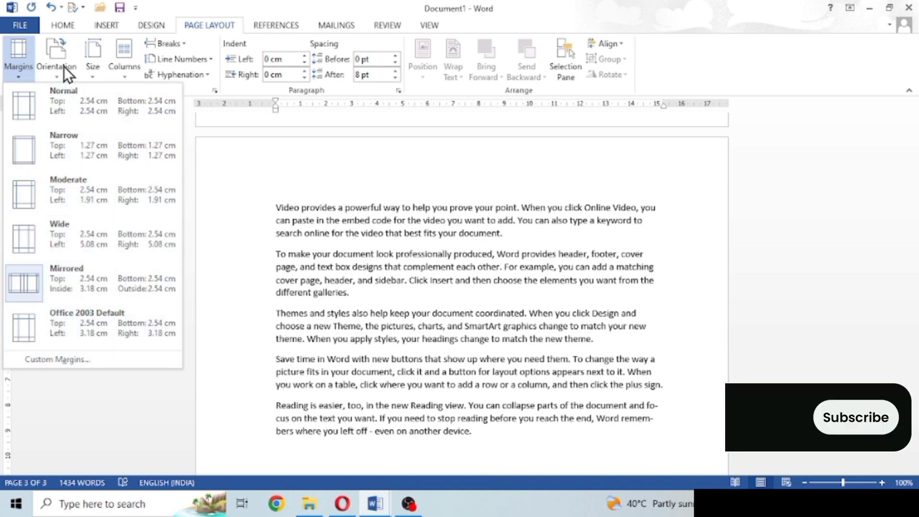
- Set the page orientation to Portrait and look over the document's pages
{"action": "left_click", "coordinate": [52, 66]}
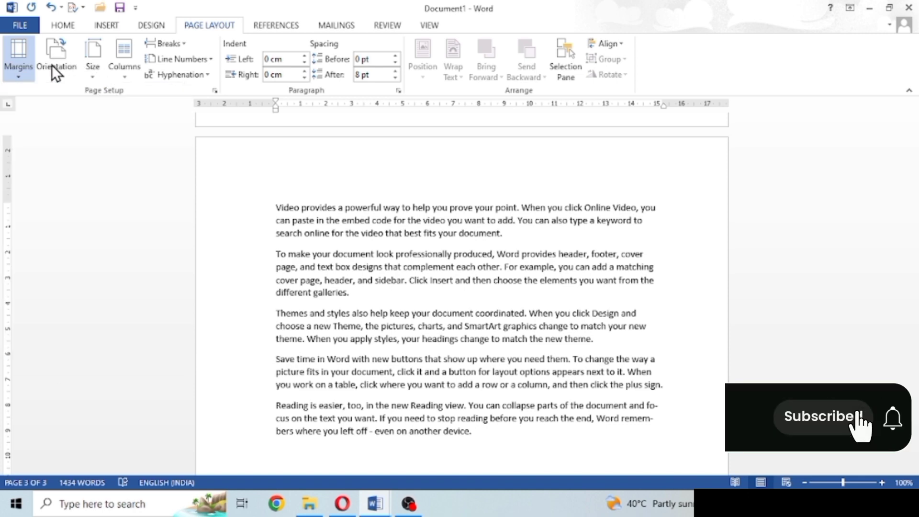
{"action": "left_click", "coordinate": [51, 64]}
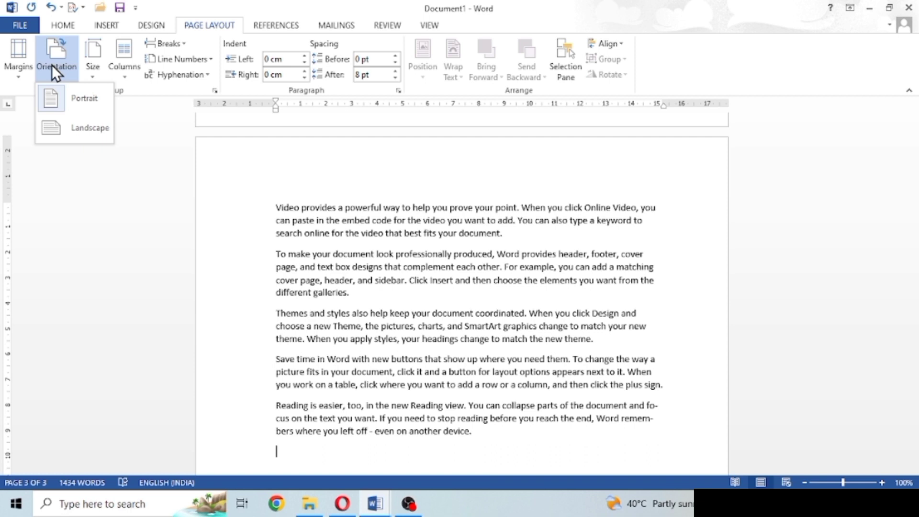
{"action": "left_click", "coordinate": [79, 101]}
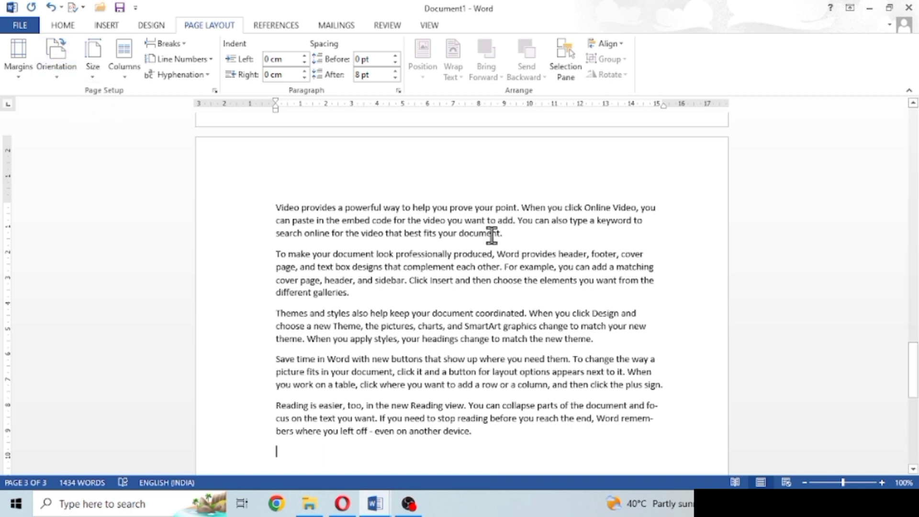
{"action": "scroll", "coordinate": [456, 266], "scroll_direction": "down", "scroll_amount": 10}
{"action": "scroll", "coordinate": [456, 266], "scroll_direction": "up", "scroll_amount": 6}
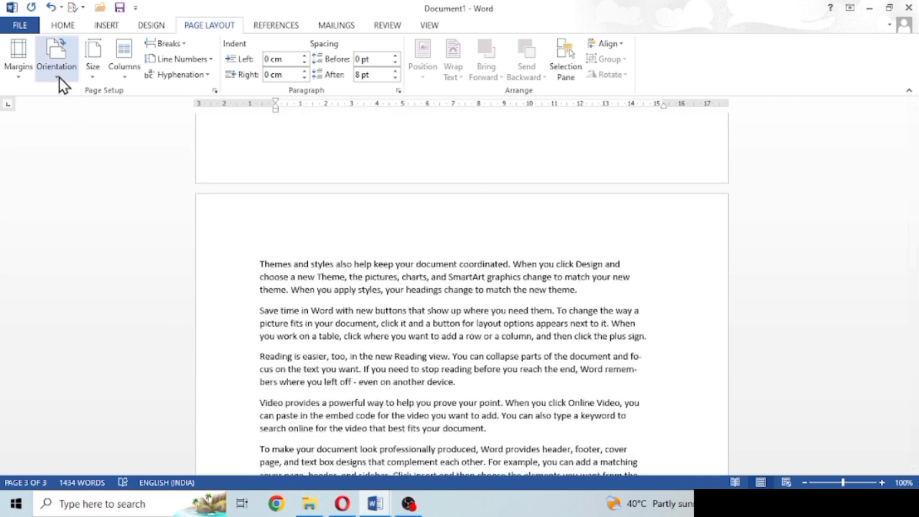
- Switch the page orientation to Landscape, check how the pages look, and return them to Portrait
{"action": "left_click", "coordinate": [60, 74]}
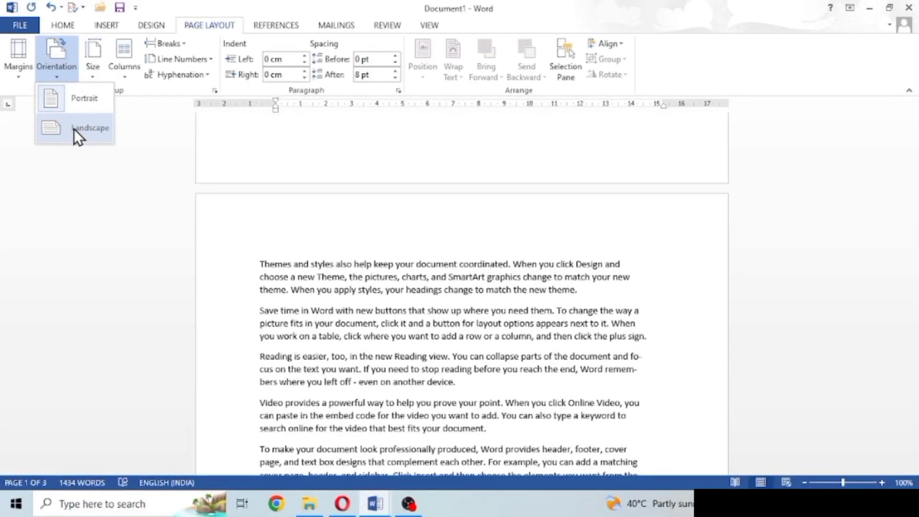
{"action": "left_click", "coordinate": [115, 137]}
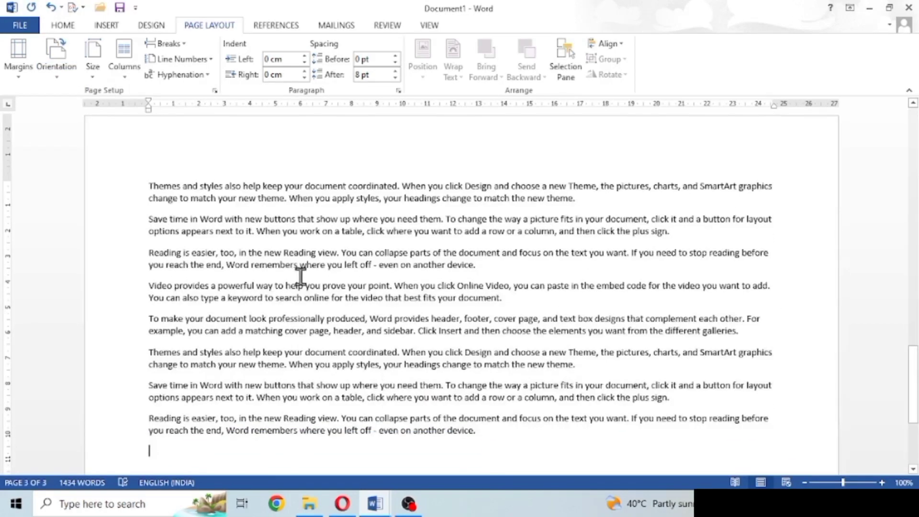
{"action": "scroll", "coordinate": [305, 287], "scroll_direction": "down", "scroll_amount": 7, "text": "ctrl"}
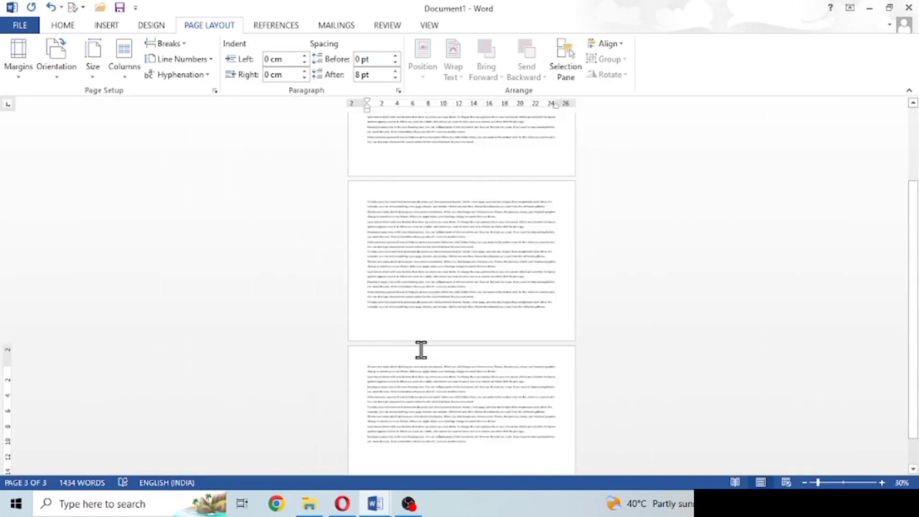
{"action": "scroll", "coordinate": [421, 349], "scroll_direction": "down", "scroll_amount": 3}
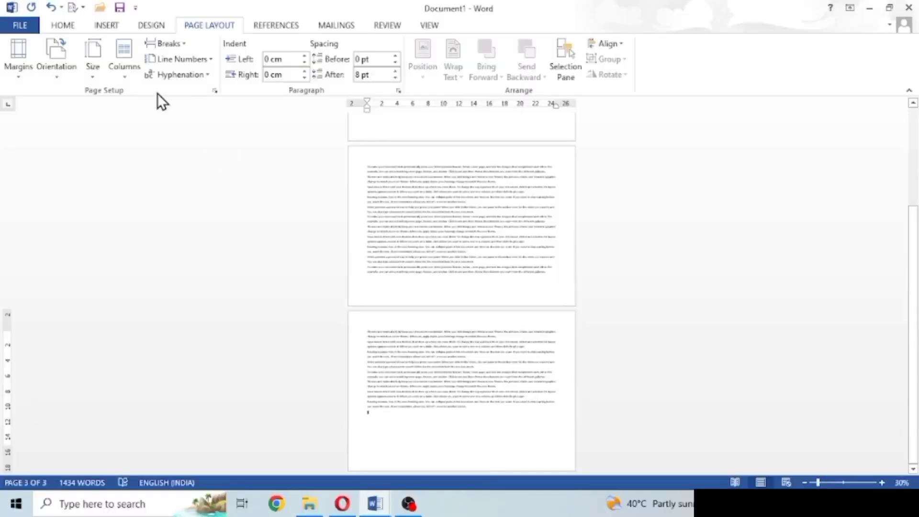
{"action": "left_click", "coordinate": [71, 70]}
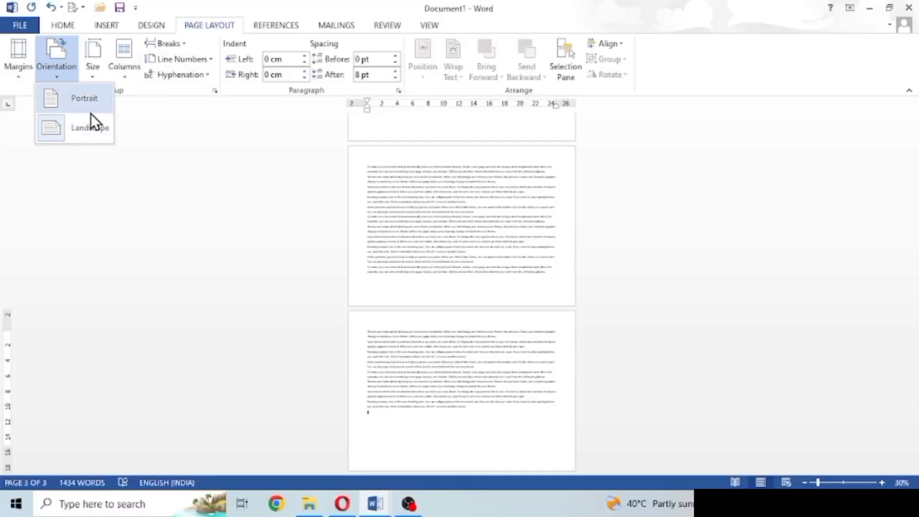
{"action": "left_click", "coordinate": [90, 99]}
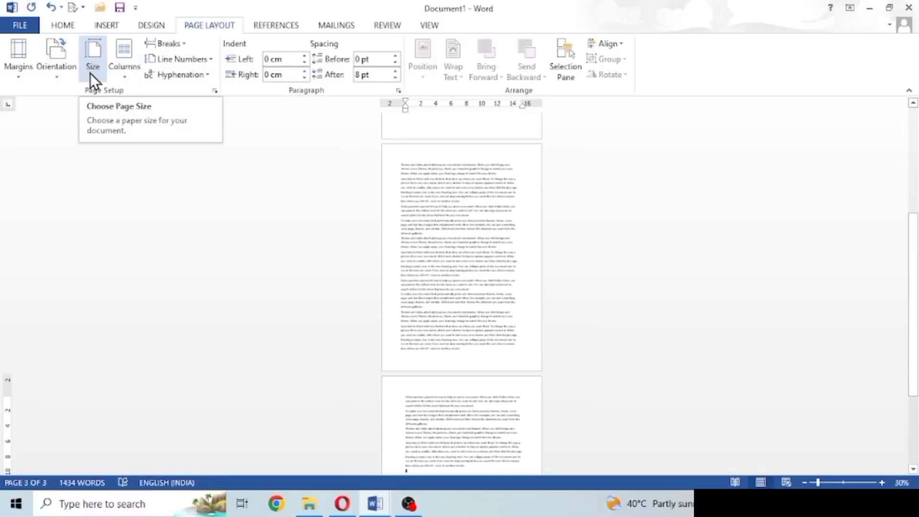
- Set the paper size to Letter (21.59 cm x 27.94 cm) and inspect the resized pages
{"action": "left_click", "coordinate": [90, 73]}
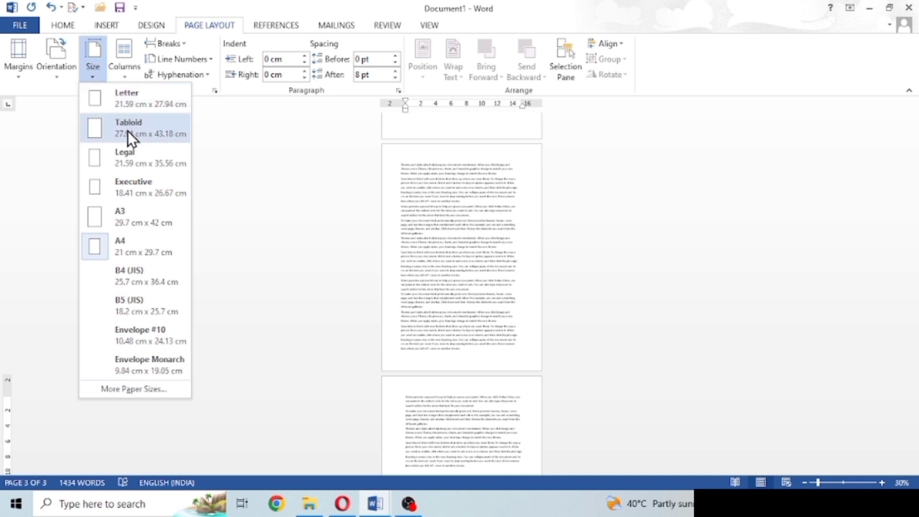
{"action": "left_click", "coordinate": [134, 94]}
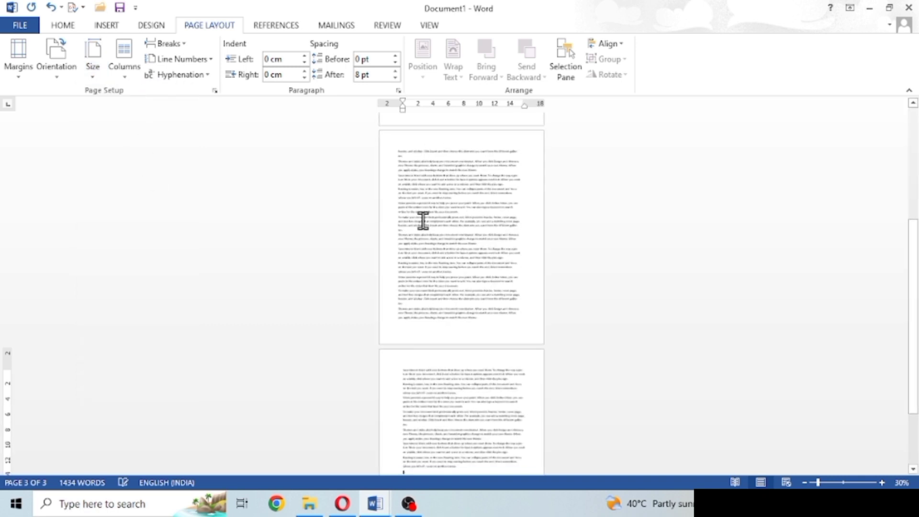
{"action": "scroll", "coordinate": [412, 282], "scroll_direction": "up", "scroll_amount": 6, "text": "ctrl"}
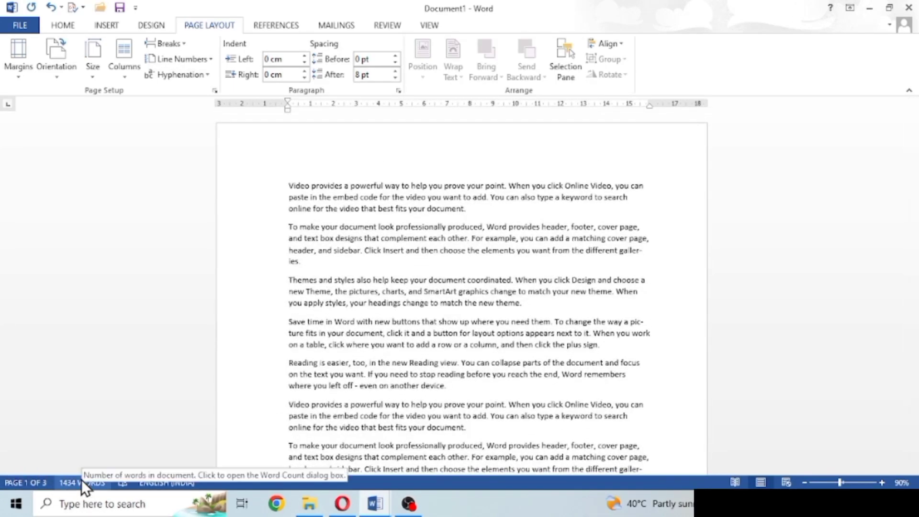
- Change the paper size to Tabloid (27.94 cm x 43.18 cm) and check the whole document's layout
{"action": "left_click", "coordinate": [104, 67]}
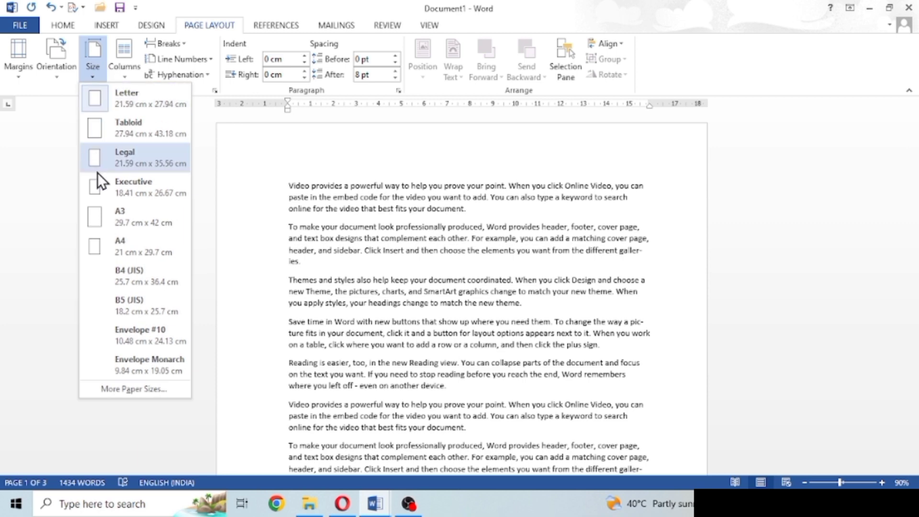
{"action": "left_click", "coordinate": [130, 135]}
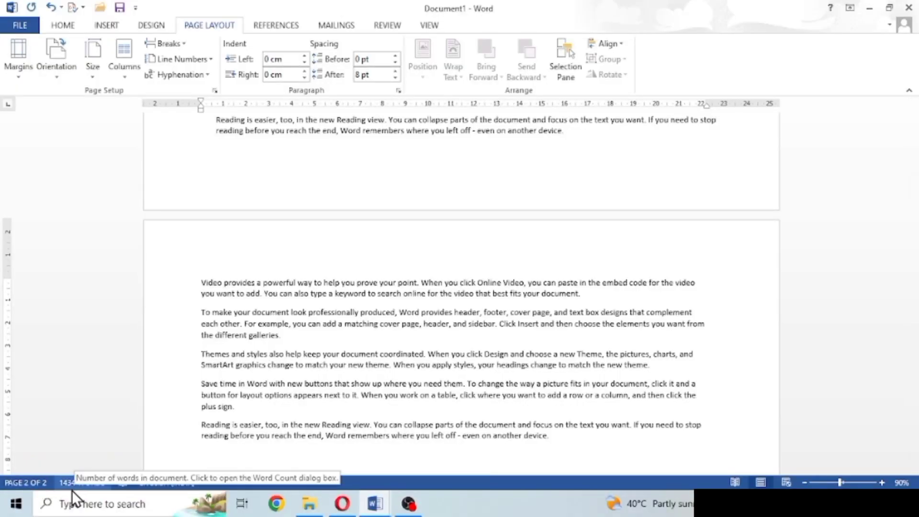
{"action": "scroll", "coordinate": [398, 373], "scroll_direction": "down", "scroll_amount": 15}
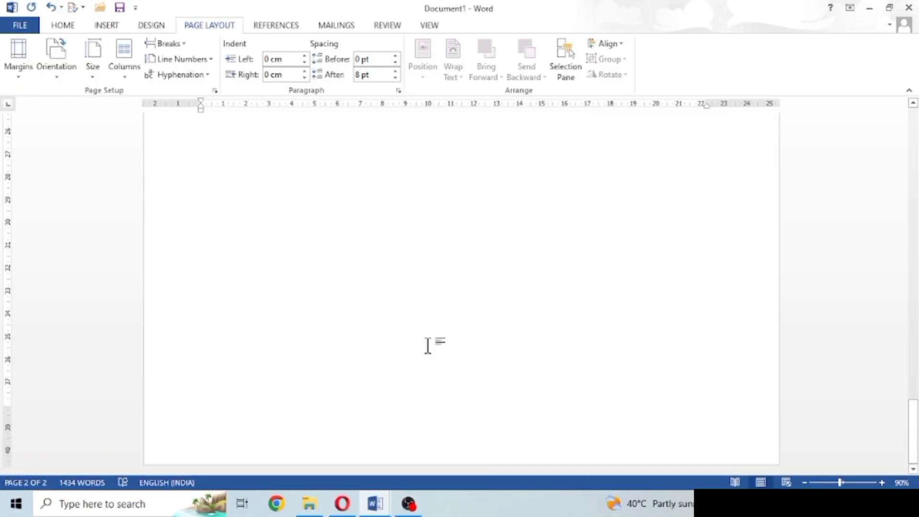
{"action": "scroll", "coordinate": [427, 345], "scroll_direction": "up", "scroll_amount": 15}
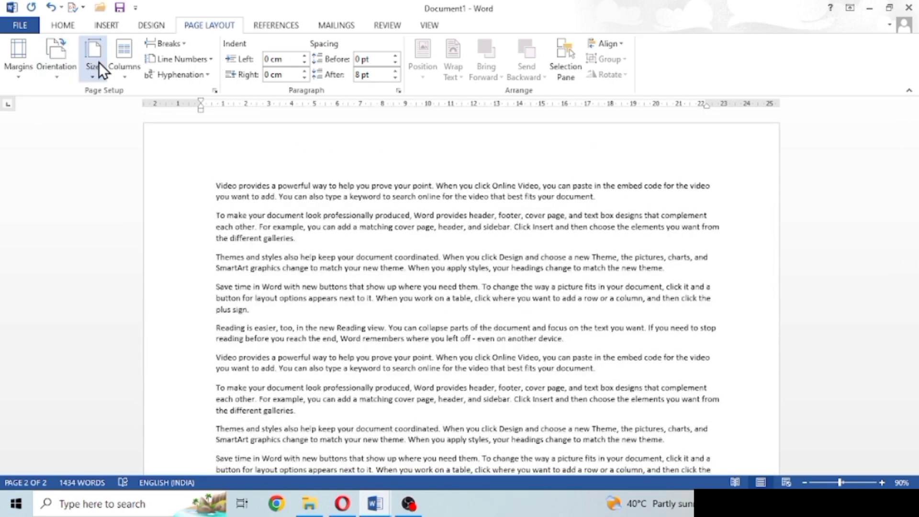
- Set the paper size to A3 (29.7 cm x 42 cm), and switch it to A4 (21 cm x 29.7 cm)
{"action": "left_click", "coordinate": [99, 63]}
{"action": "left_click", "coordinate": [134, 219]}
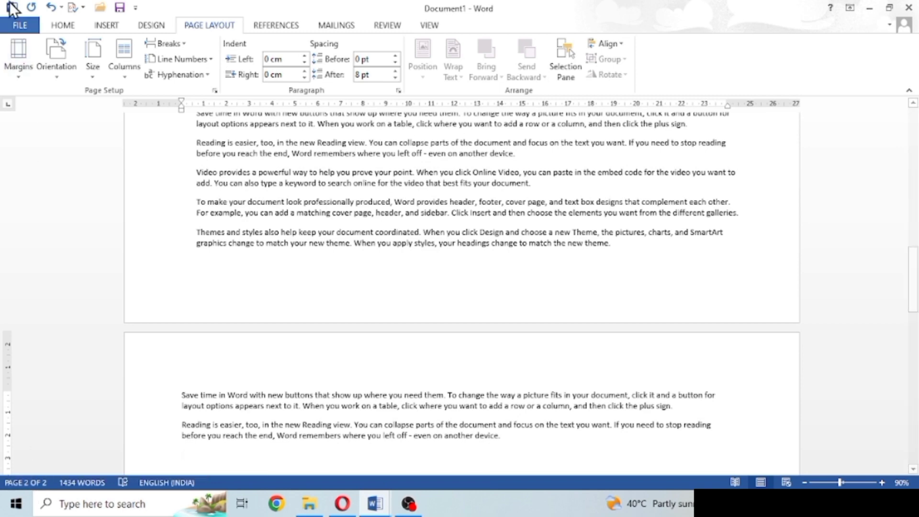
{"action": "left_click", "coordinate": [91, 66]}
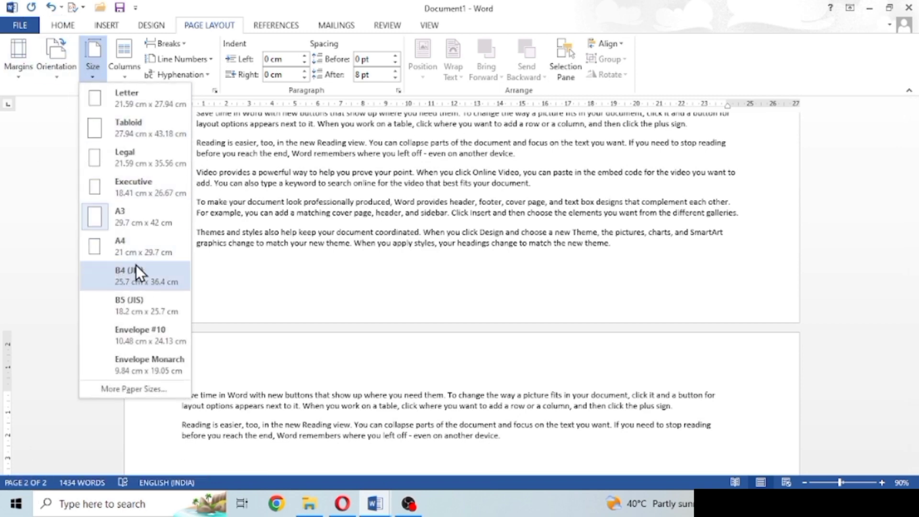
{"action": "left_click", "coordinate": [142, 249]}
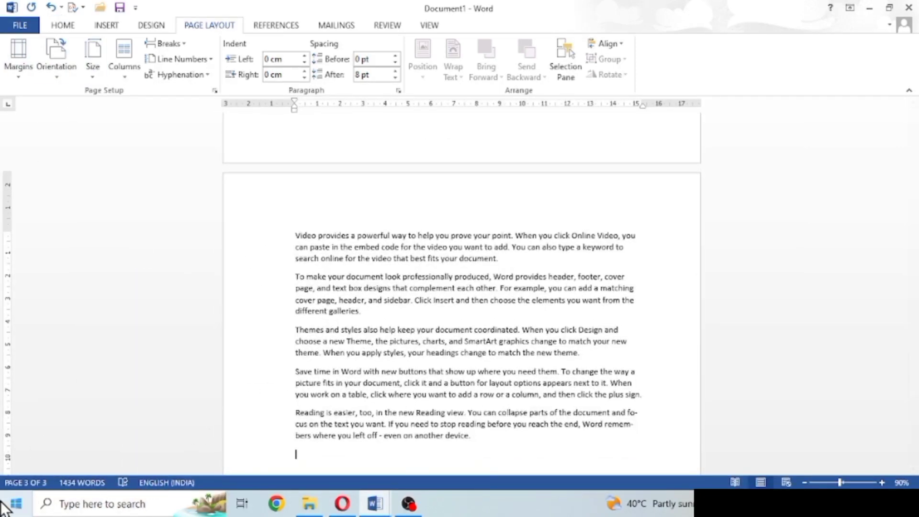
- Change the paper size to B4 (JIS), 25.7 cm x 36.4 cm, and review the resulting pages
{"action": "left_click", "coordinate": [93, 57]}
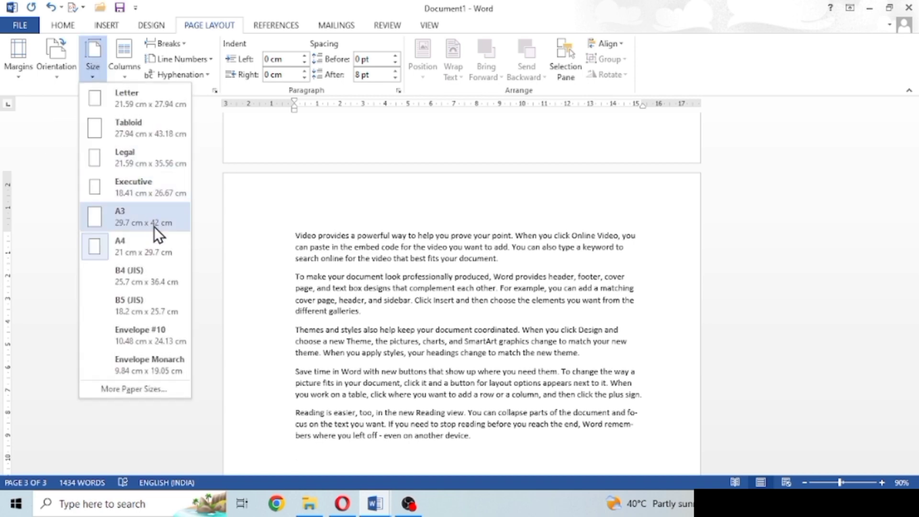
{"action": "left_click", "coordinate": [150, 286]}
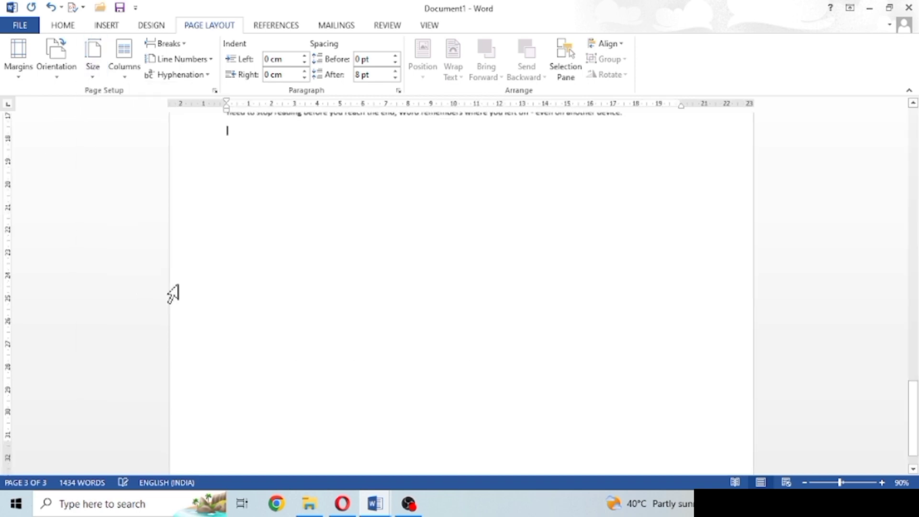
{"action": "scroll", "coordinate": [361, 363], "scroll_direction": "up", "scroll_amount": 10}
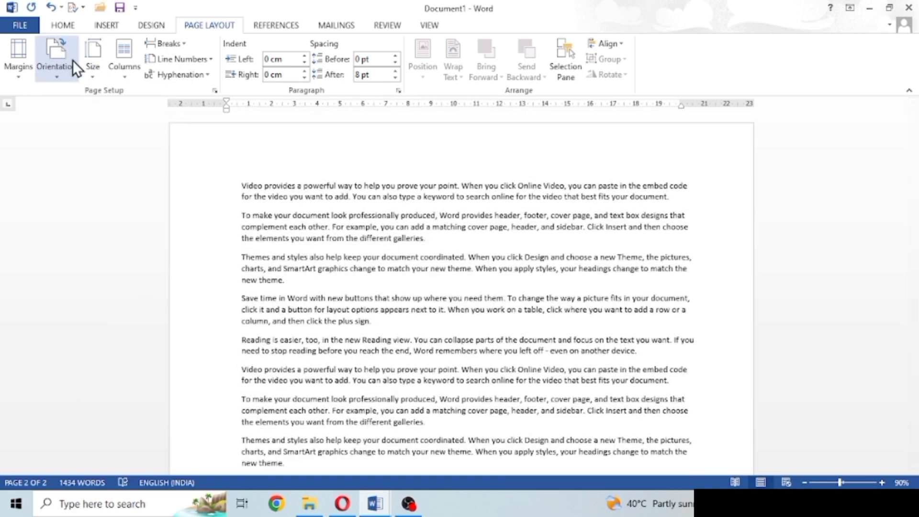
- Try Envelope #10 (10.48 cm x 24.13 cm) as the paper size, review the pages, and switch to A4 (21 cm x 29.7 cm)
{"action": "left_click", "coordinate": [91, 67]}
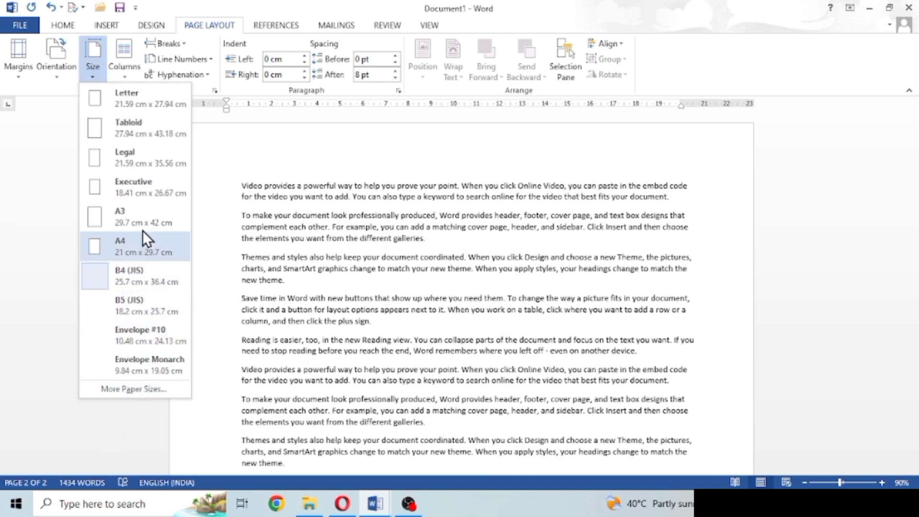
{"action": "left_click", "coordinate": [142, 336]}
{"action": "scroll", "coordinate": [420, 372], "scroll_direction": "down", "scroll_amount": 6}
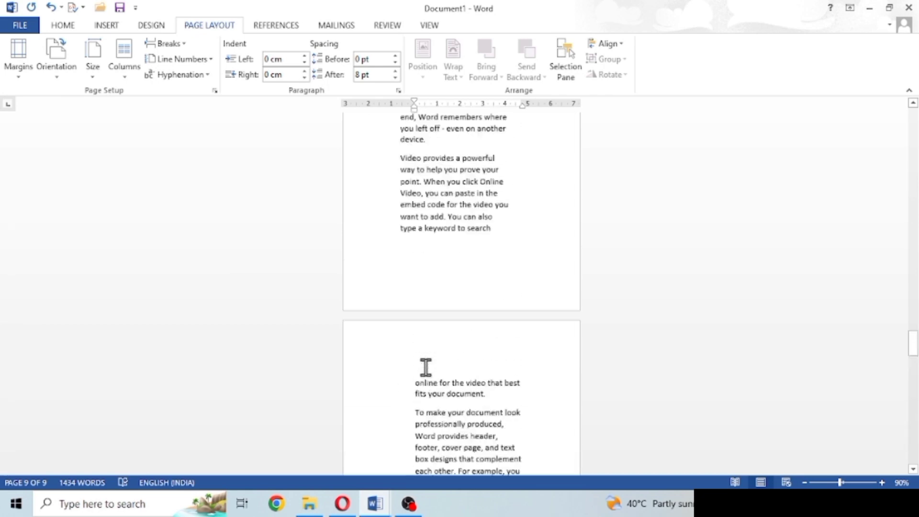
{"action": "scroll", "coordinate": [426, 367], "scroll_direction": "up", "scroll_amount": 20}
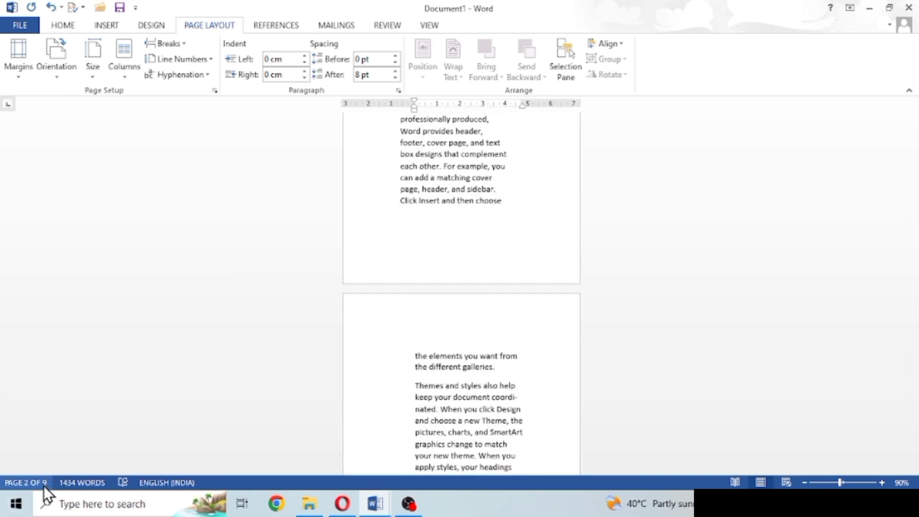
{"action": "scroll", "coordinate": [456, 314], "scroll_direction": "up", "scroll_amount": 10}
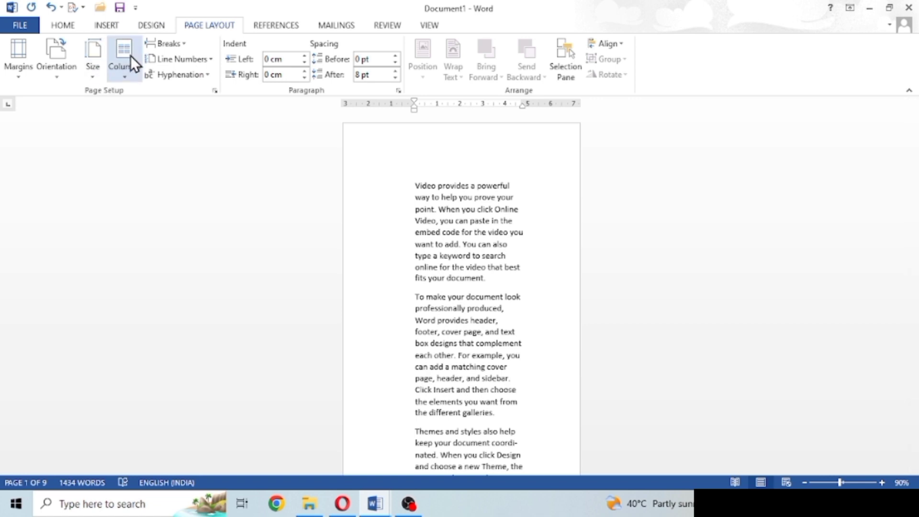
{"action": "left_click", "coordinate": [91, 65]}
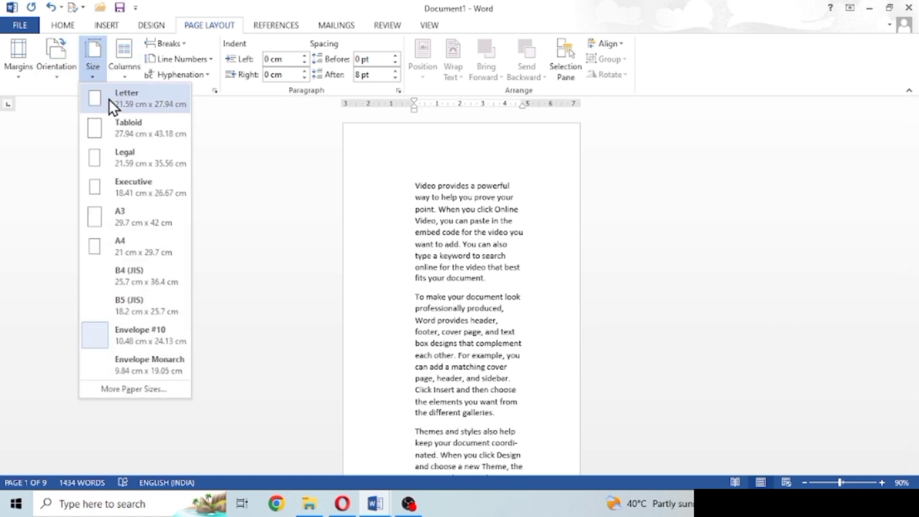
{"action": "left_click", "coordinate": [155, 251]}
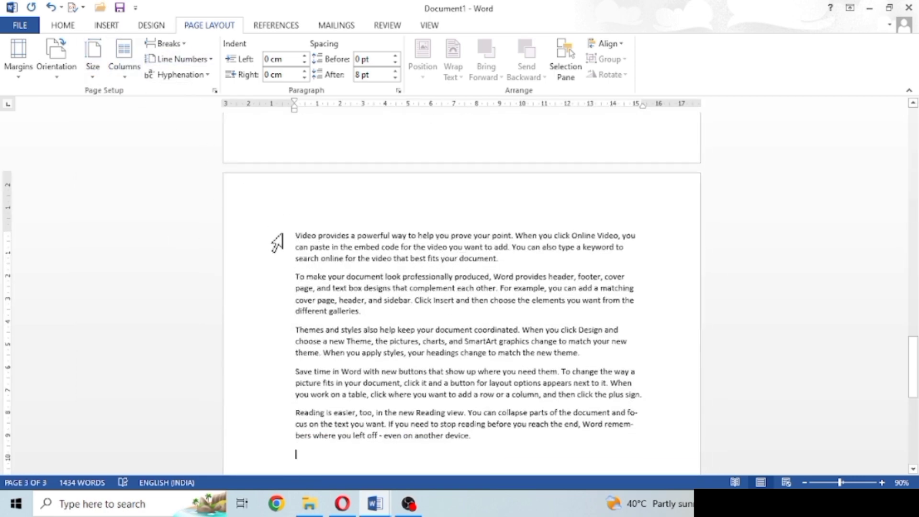
- Select the first two paragraphs on page 3, lay them out in two columns, and switch them to three columns
{"action": "left_click_drag", "start_coordinate": [278, 244], "coordinate": [282, 330]}
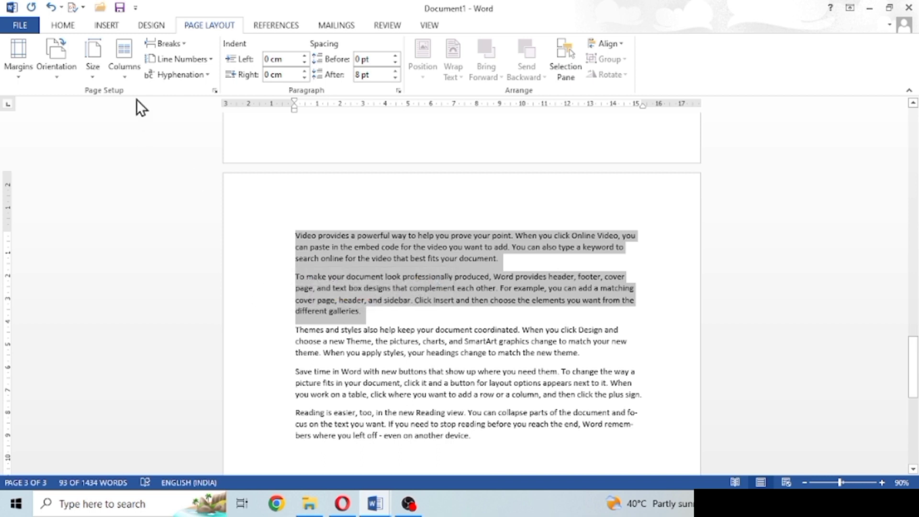
{"action": "left_click", "coordinate": [120, 67]}
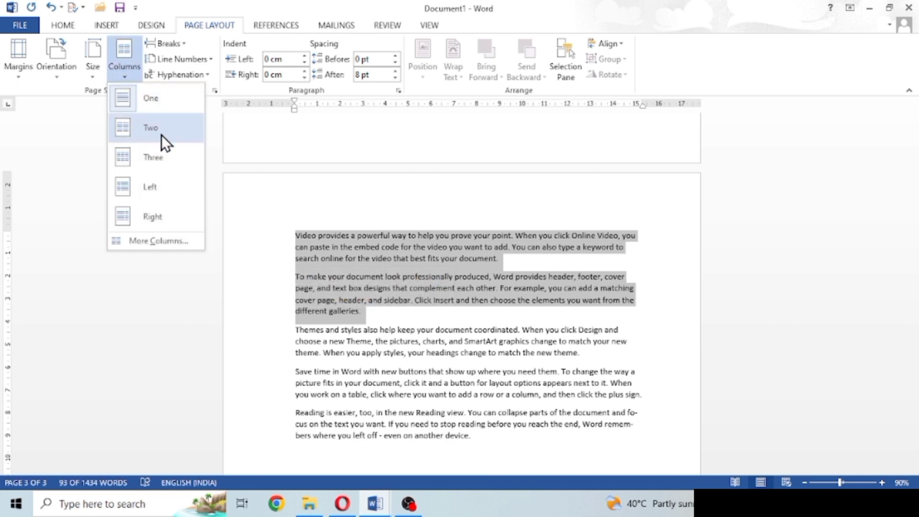
{"action": "left_click", "coordinate": [149, 129]}
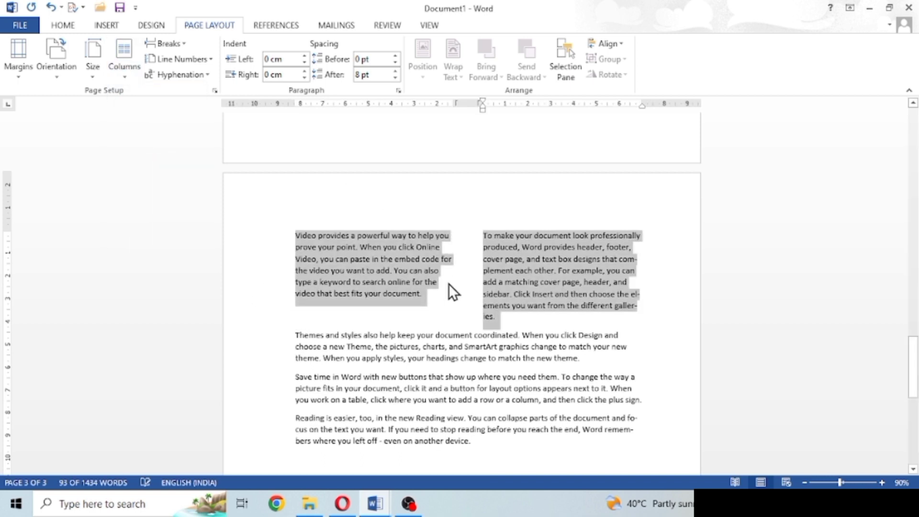
{"action": "left_click", "coordinate": [133, 67]}
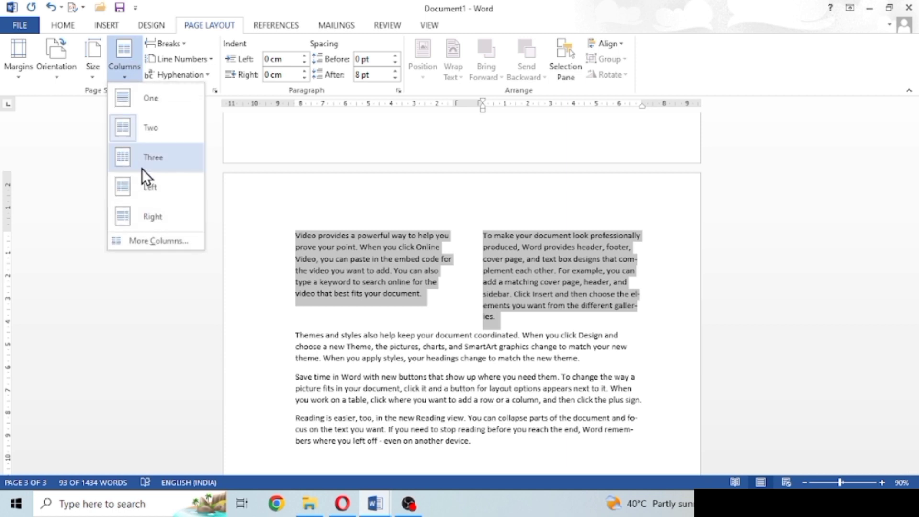
{"action": "left_click", "coordinate": [141, 167]}
- Apply the Left column preset to the selected paragraphs, and change it to the Right preset
{"action": "left_click", "coordinate": [116, 65]}
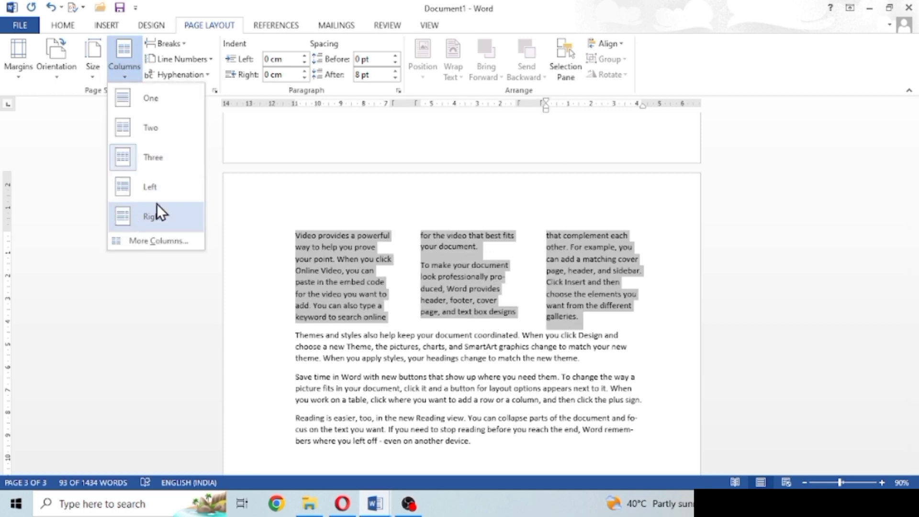
{"action": "left_click", "coordinate": [150, 188]}
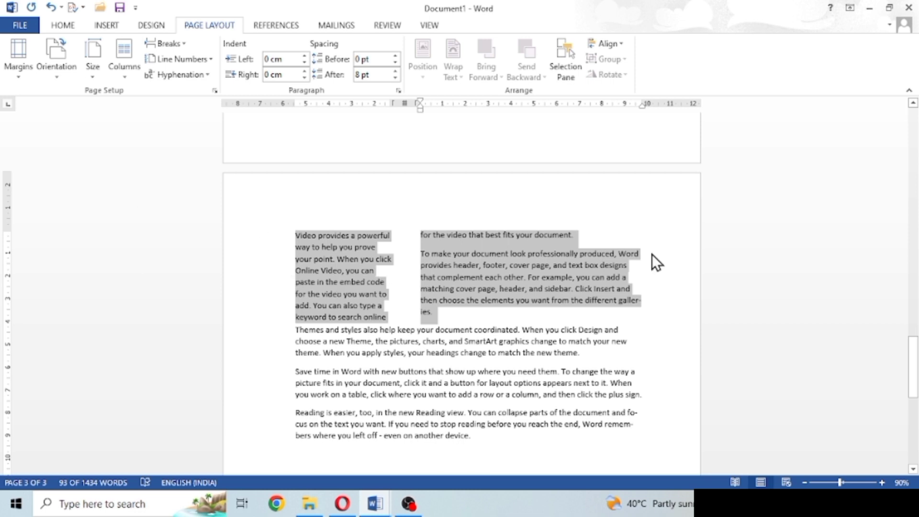
{"action": "left_click", "coordinate": [115, 69]}
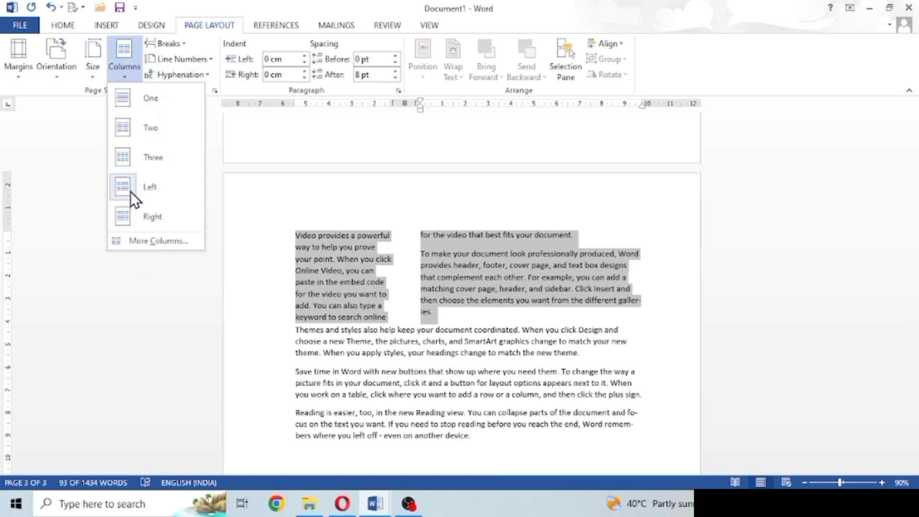
{"action": "left_click", "coordinate": [153, 219]}
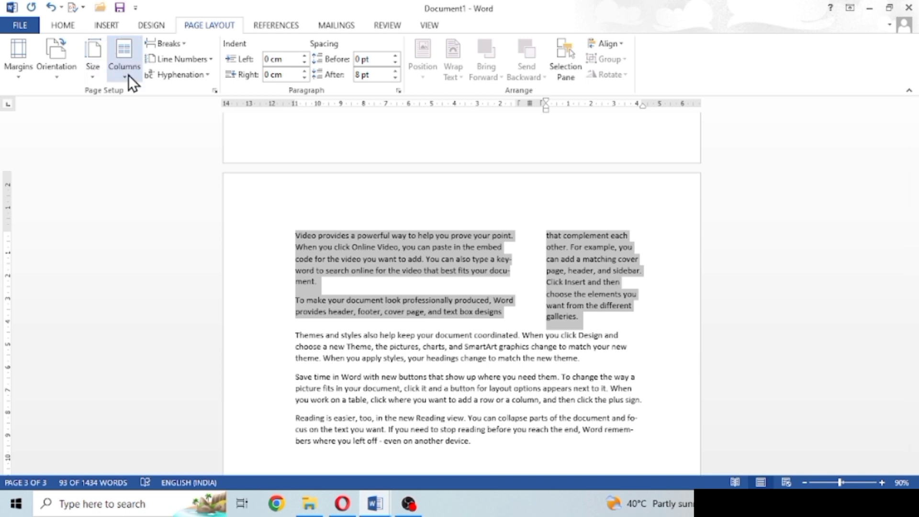
- Set a custom number of 5 columns for the selected text
{"action": "left_click", "coordinate": [128, 75]}
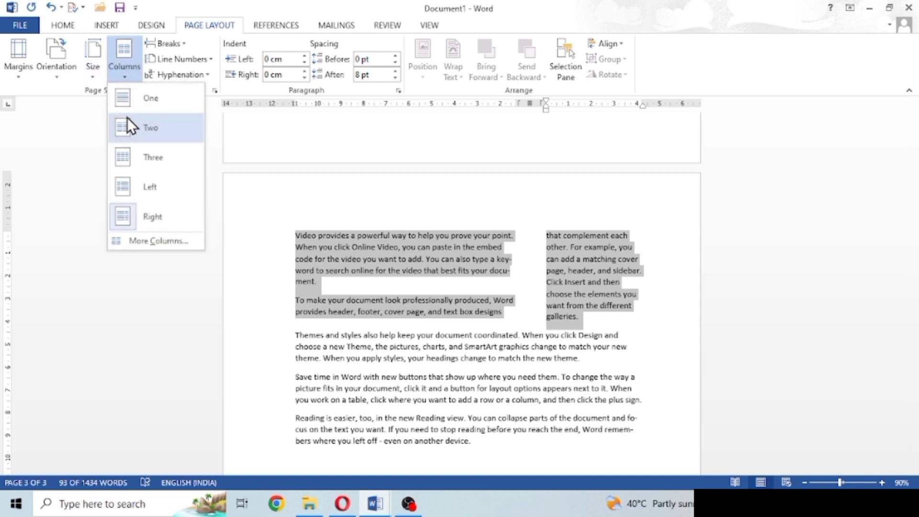
{"action": "left_click", "coordinate": [166, 241]}
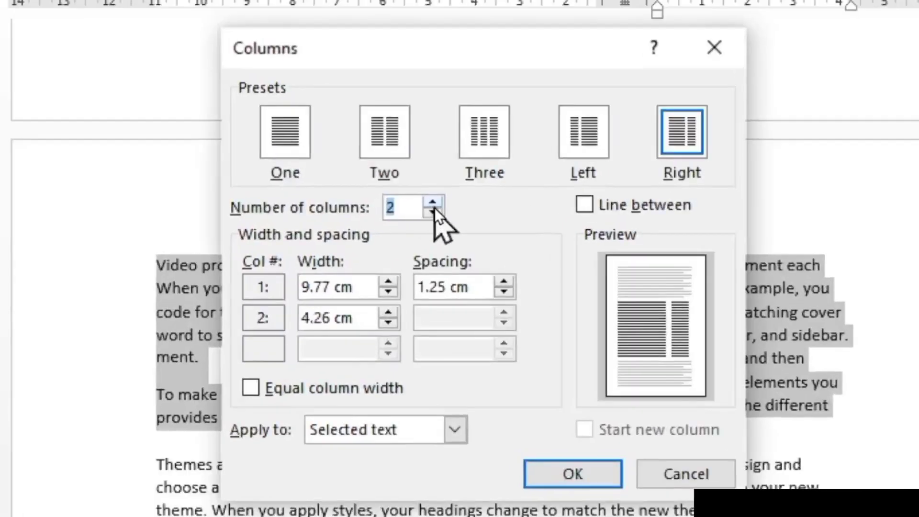
{"action": "left_click", "coordinate": [434, 210]}
{"action": "left_click", "coordinate": [434, 202]}
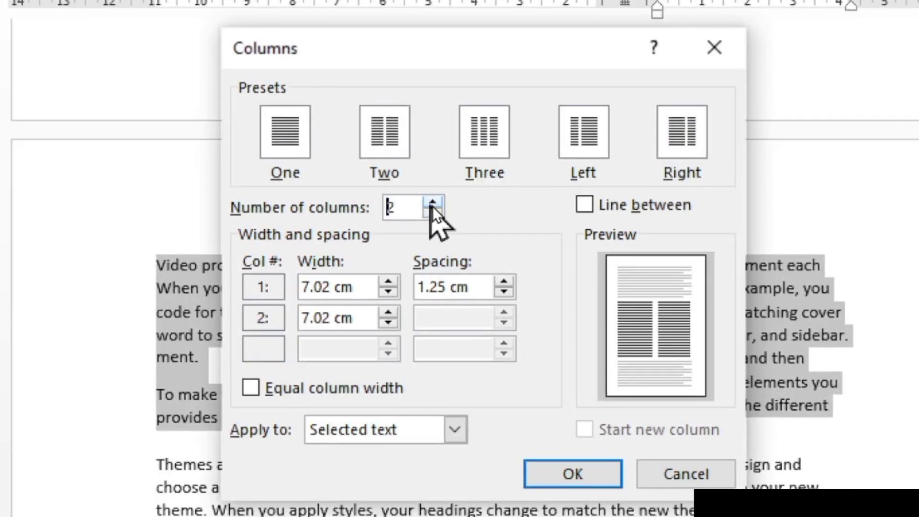
{"action": "left_click", "coordinate": [434, 204]}
{"action": "left_click", "coordinate": [433, 203]}
{"action": "left_click", "coordinate": [433, 204]}
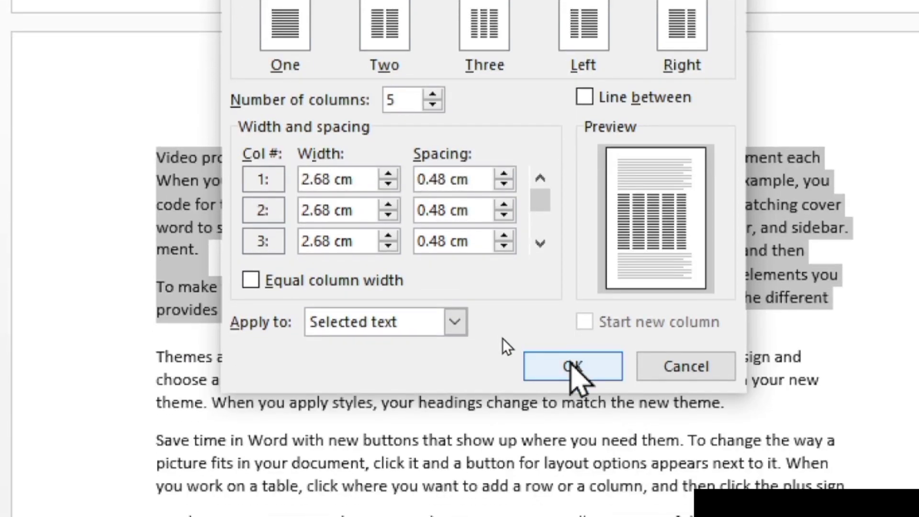
{"action": "left_click", "coordinate": [574, 367]}
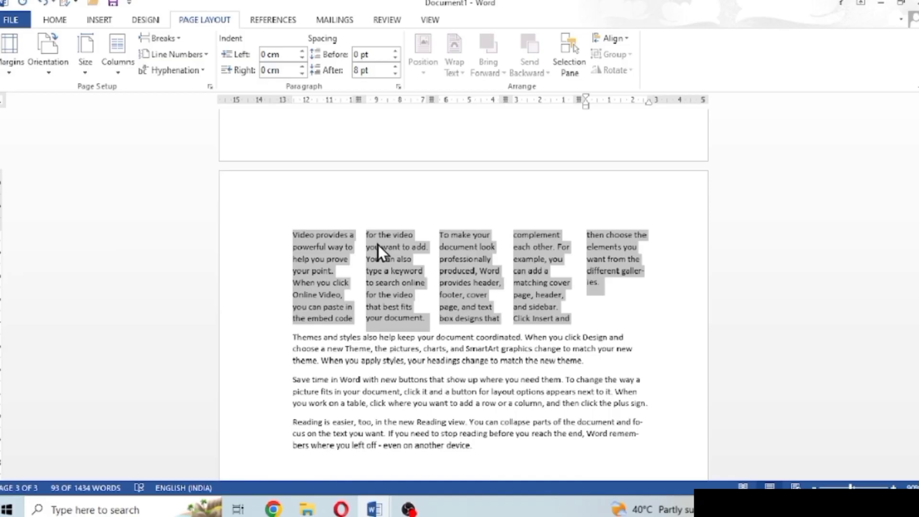
- Justify the two selected paragraphs and return them to a single column
{"action": "left_click", "coordinate": [64, 27]}
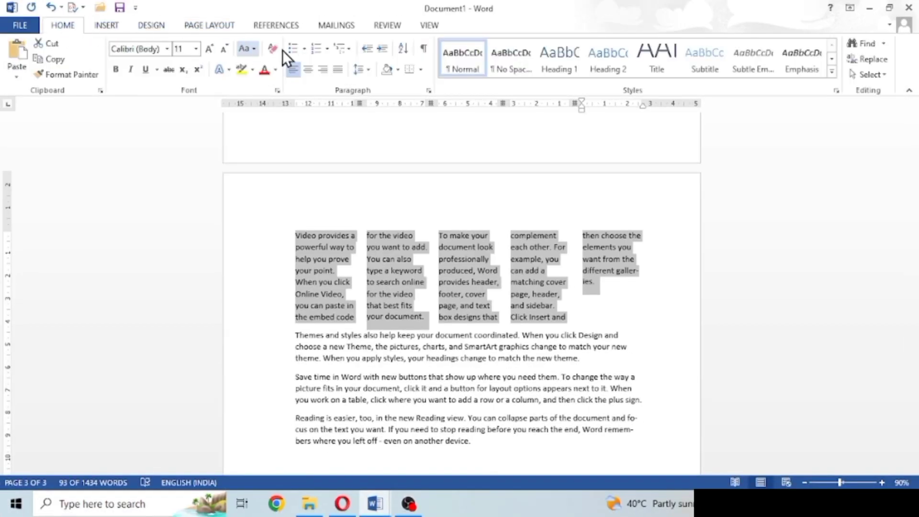
{"action": "left_click", "coordinate": [337, 69]}
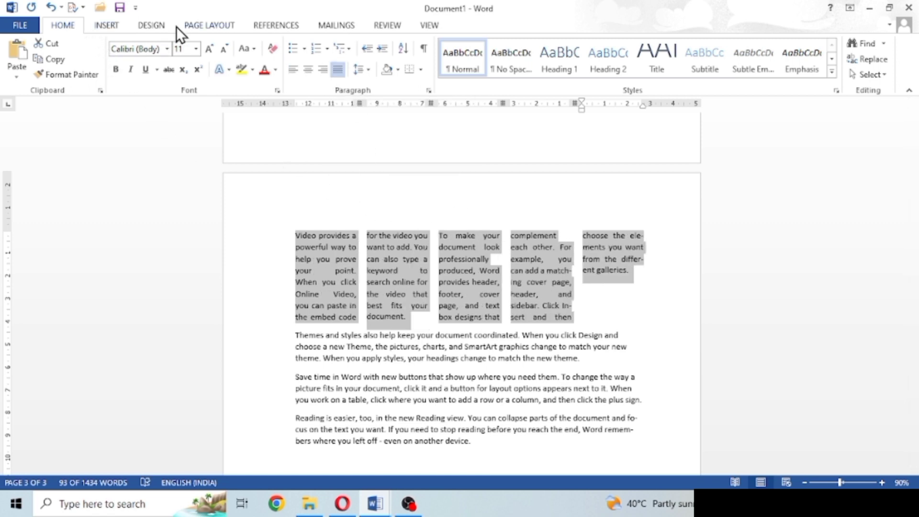
{"action": "left_click", "coordinate": [213, 25]}
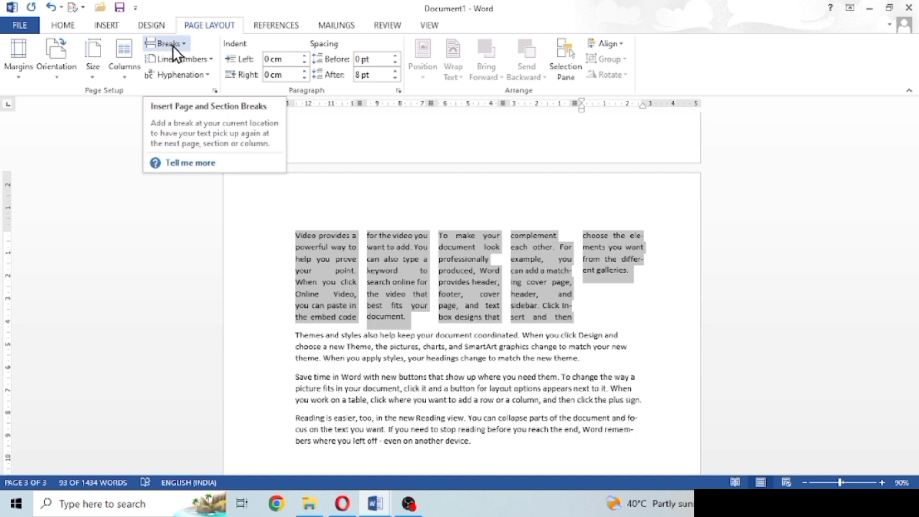
{"action": "left_click", "coordinate": [118, 51]}
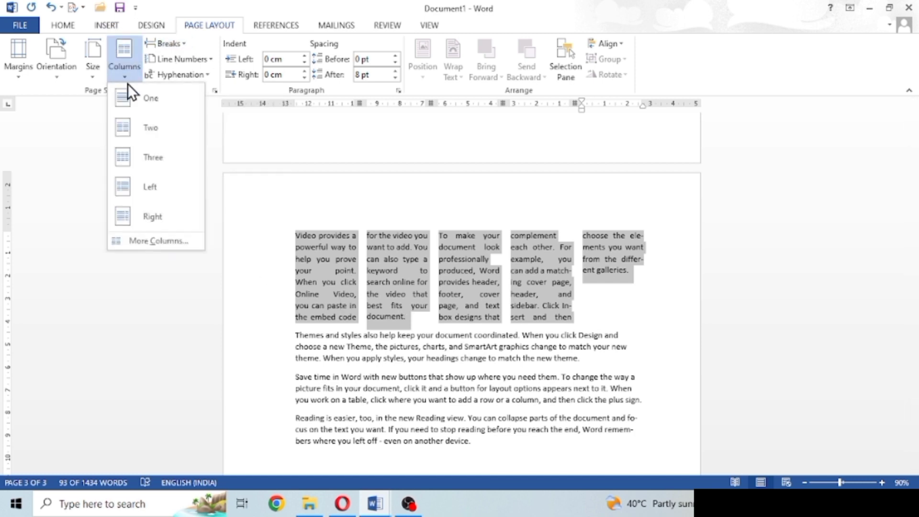
{"action": "left_click", "coordinate": [130, 97]}
{"action": "left_click", "coordinate": [371, 316]}
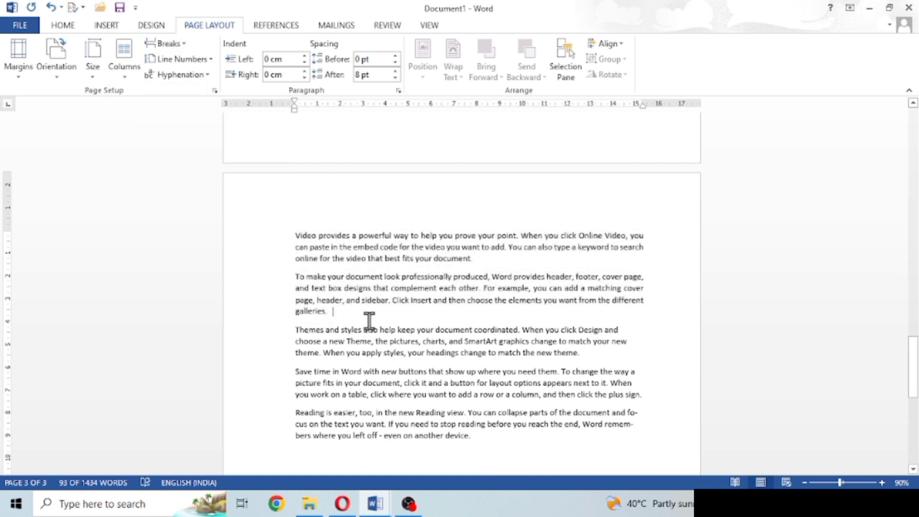
- Insert a page break after the second paragraph on page 1 and check where the following text starts
{"action": "scroll", "coordinate": [381, 205], "scroll_direction": "down", "scroll_amount": 6}
{"action": "scroll", "coordinate": [380, 204], "scroll_direction": "up", "scroll_amount": 20}
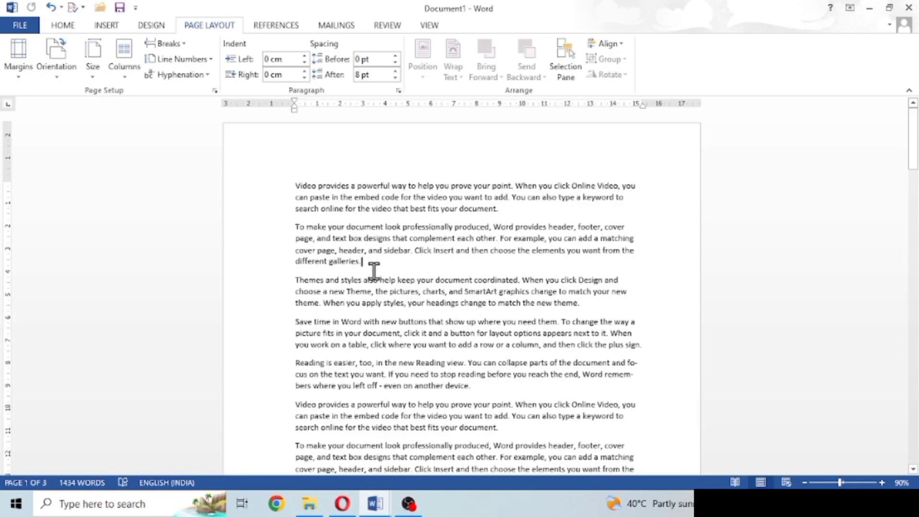
{"action": "left_click", "coordinate": [178, 45]}
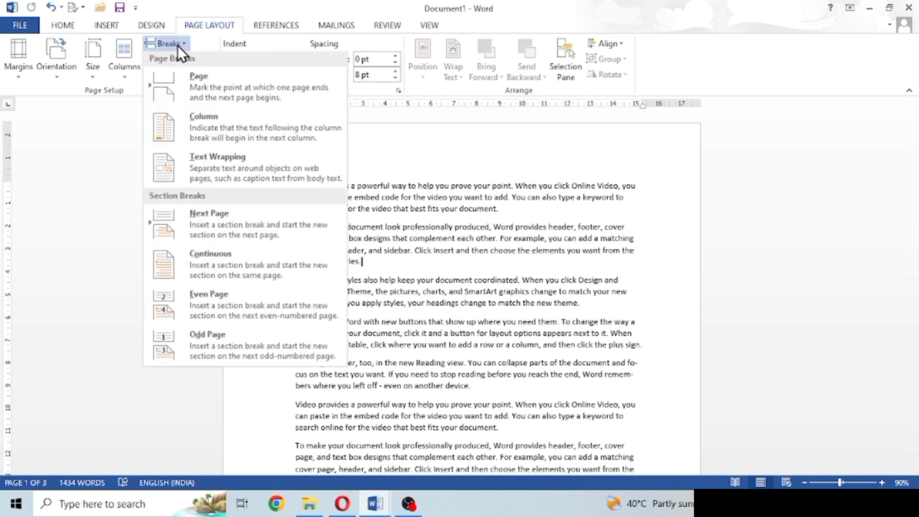
{"action": "left_click", "coordinate": [189, 94]}
{"action": "scroll", "coordinate": [440, 279], "scroll_direction": "up", "scroll_amount": 5}
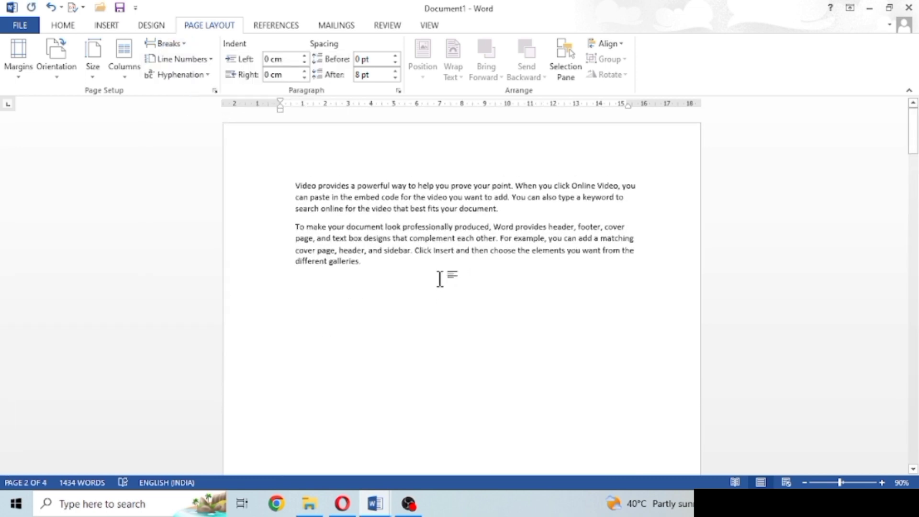
{"action": "scroll", "coordinate": [383, 302], "scroll_direction": "down", "scroll_amount": 10}
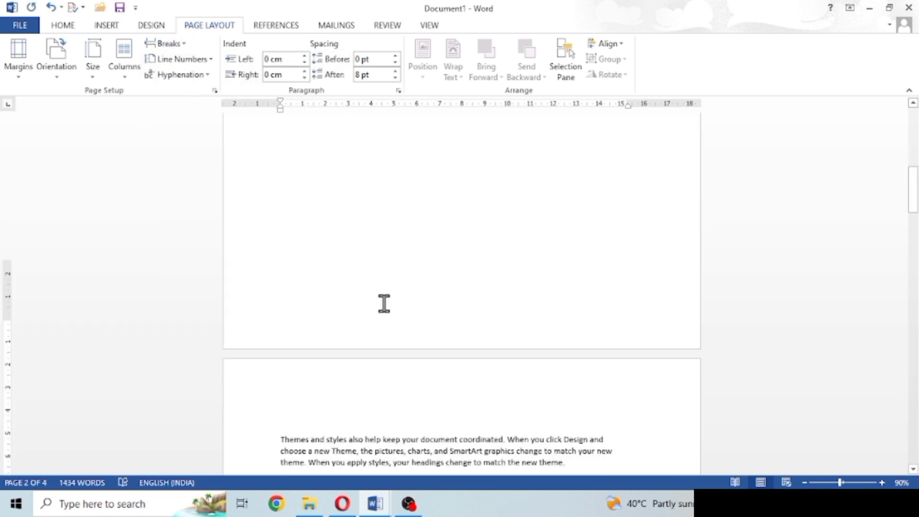
{"action": "scroll", "coordinate": [385, 316], "scroll_direction": "down", "scroll_amount": 2}
{"action": "scroll", "coordinate": [384, 388], "scroll_direction": "up", "scroll_amount": 5}
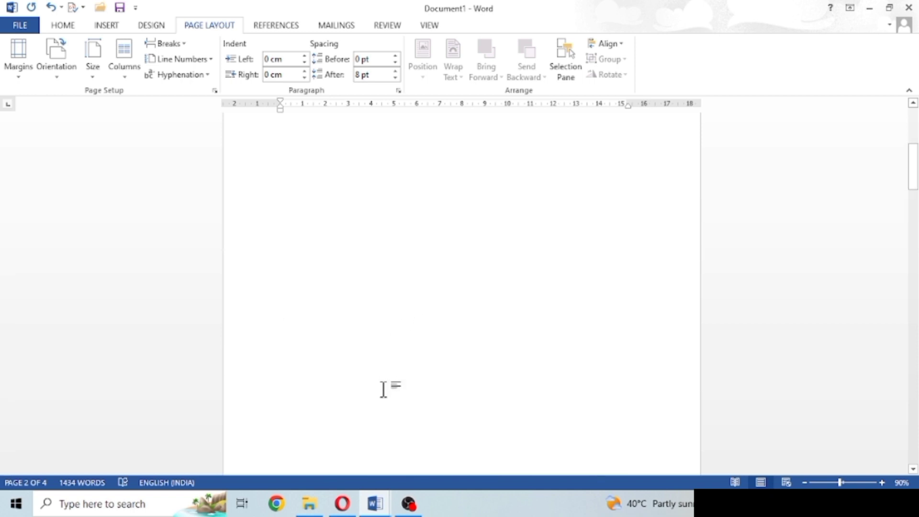
{"action": "scroll", "coordinate": [383, 388], "scroll_direction": "up", "scroll_amount": 5}
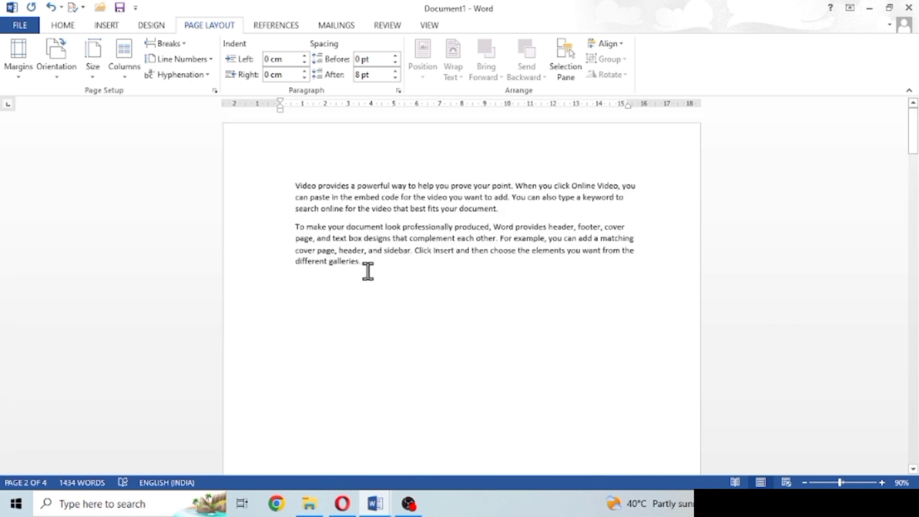
{"action": "scroll", "coordinate": [373, 297], "scroll_direction": "down", "scroll_amount": 10}
{"action": "scroll", "coordinate": [390, 354], "scroll_direction": "up", "scroll_amount": 10}
{"action": "left_click", "coordinate": [178, 43]}
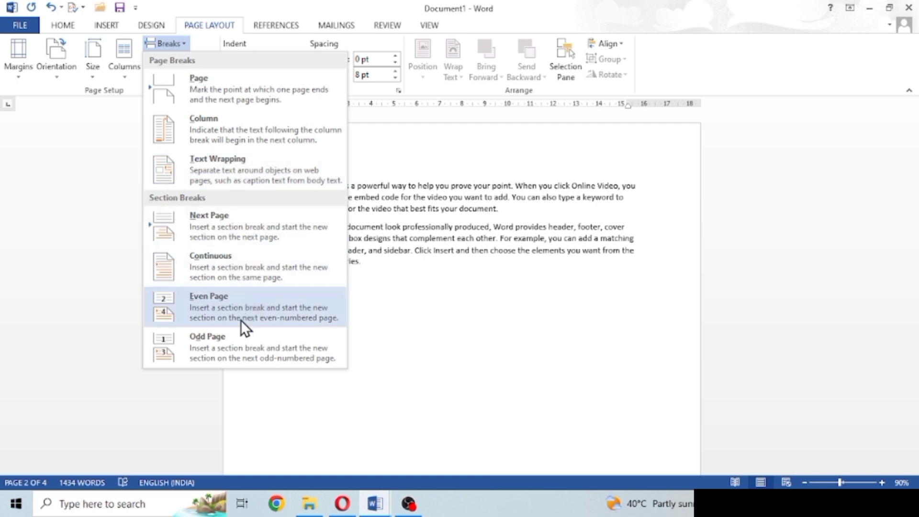
{"action": "left_click", "coordinate": [427, 261]}
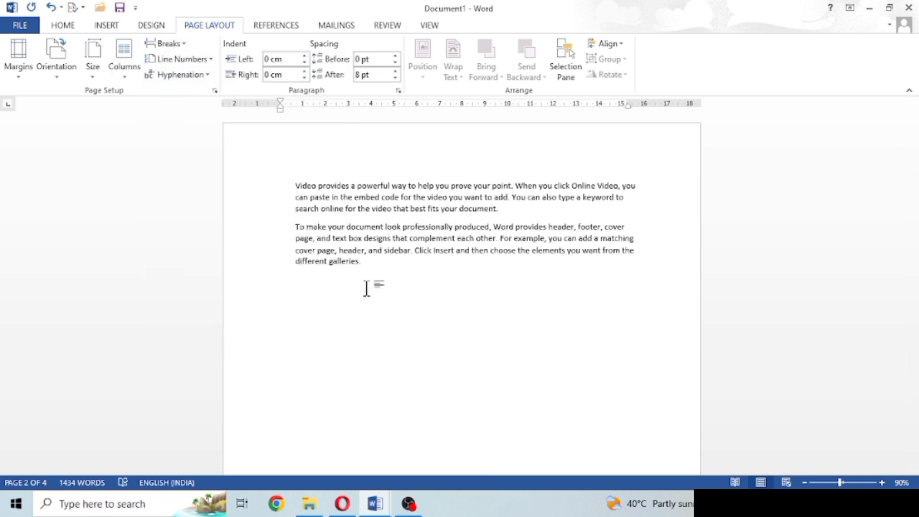
- Turn on continuous line numbering for the document text
{"action": "left_click", "coordinate": [187, 57]}
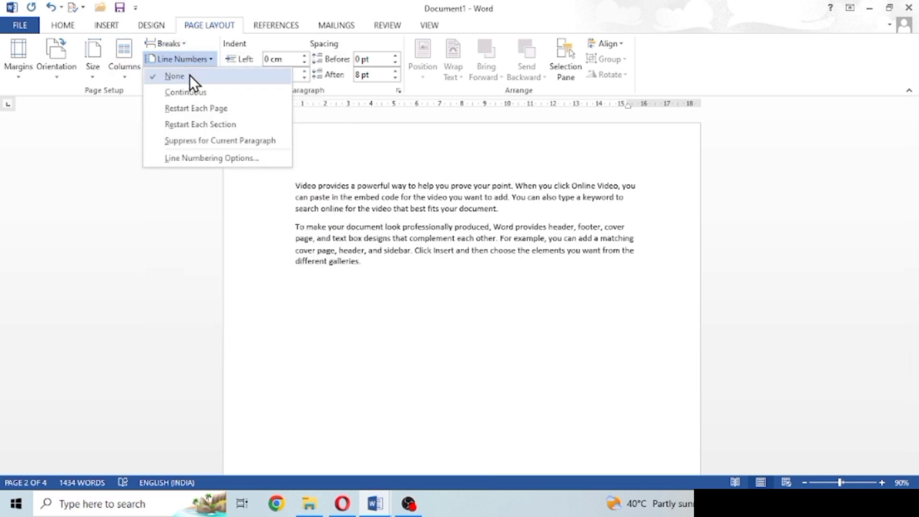
{"action": "left_click", "coordinate": [185, 93]}
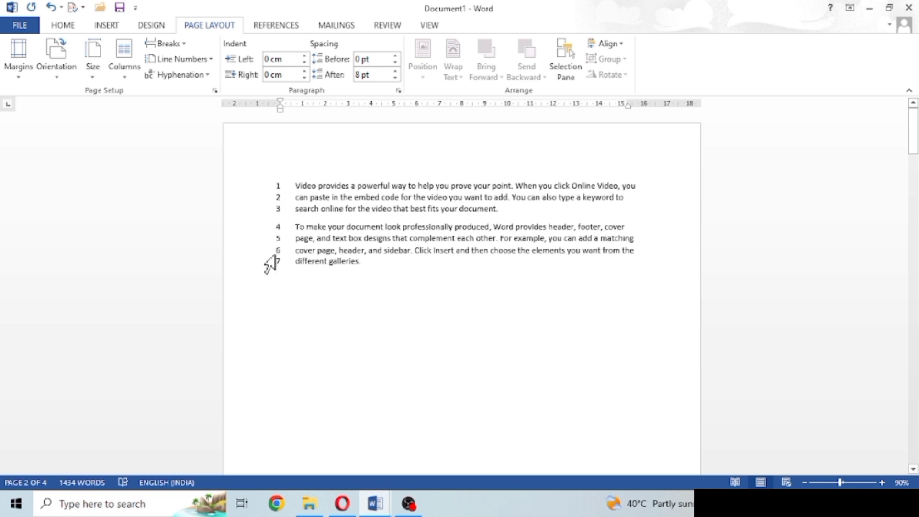
- Examine how the continuous line numbers carry on from page 1 through page 3
{"action": "left_click", "coordinate": [201, 58]}
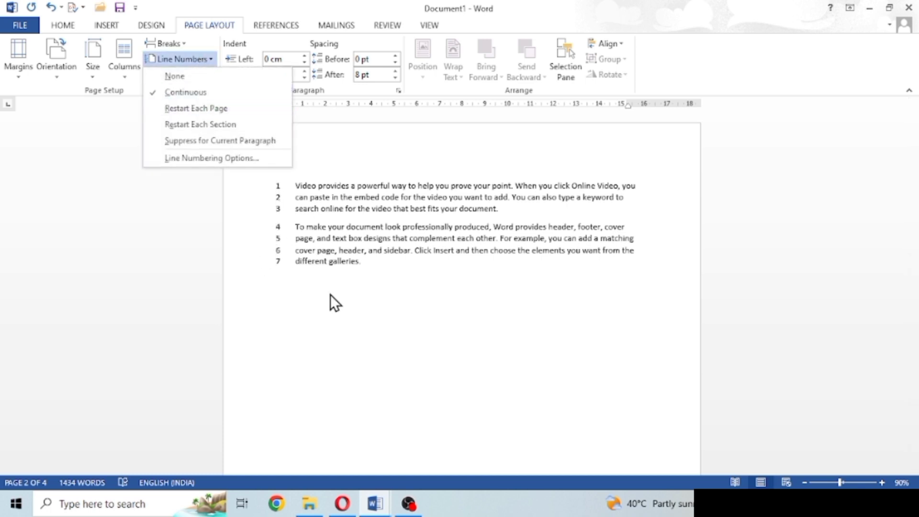
{"action": "scroll", "coordinate": [397, 344], "scroll_direction": "down", "scroll_amount": 5}
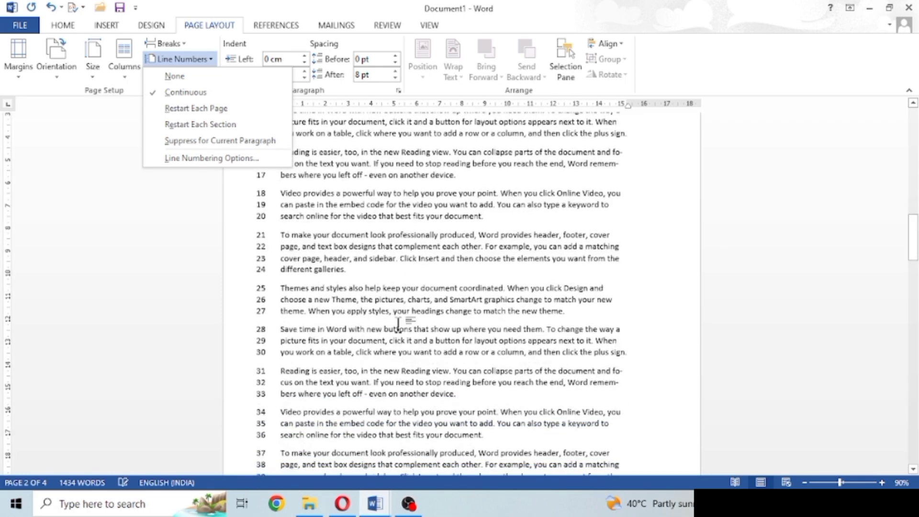
{"action": "left_click", "coordinate": [400, 324]}
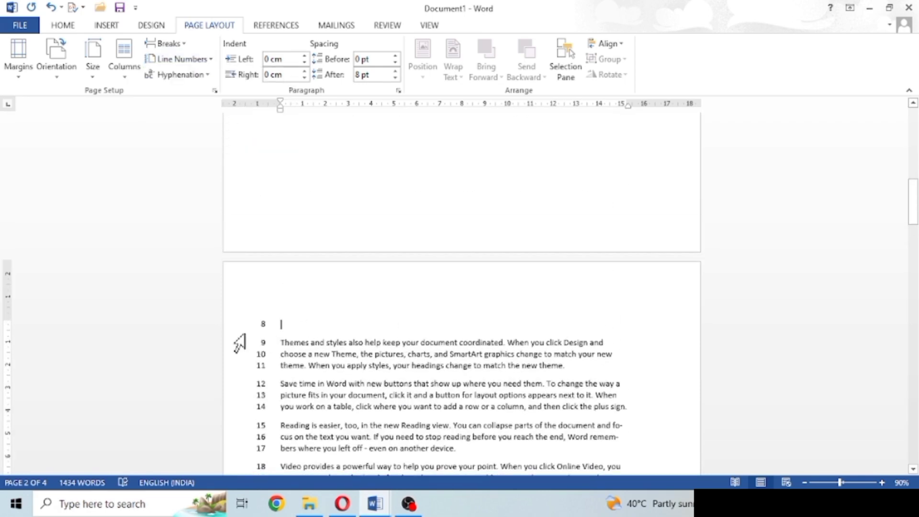
{"action": "scroll", "coordinate": [314, 354], "scroll_direction": "down", "scroll_amount": 10}
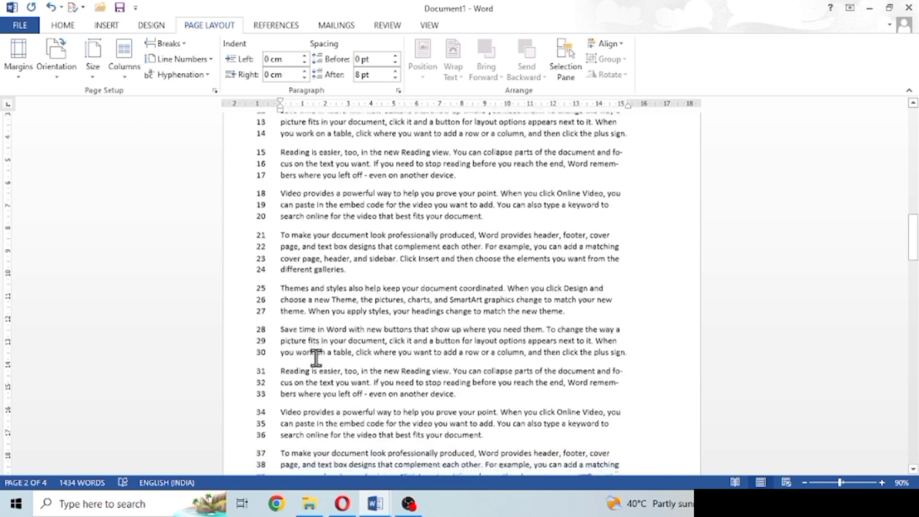
{"action": "scroll", "coordinate": [314, 354], "scroll_direction": "down", "scroll_amount": 8}
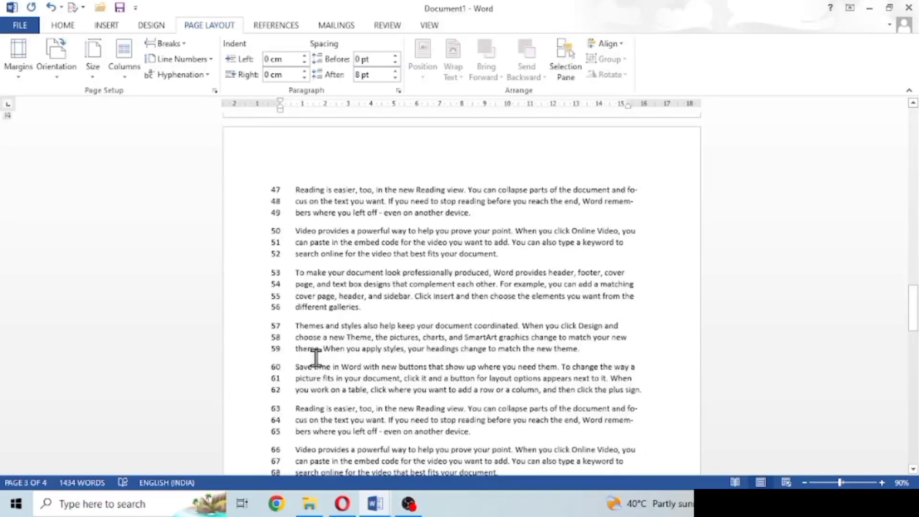
- Change the line numbering to restart on each page and check the numbers on the following pages
{"action": "left_click", "coordinate": [180, 58]}
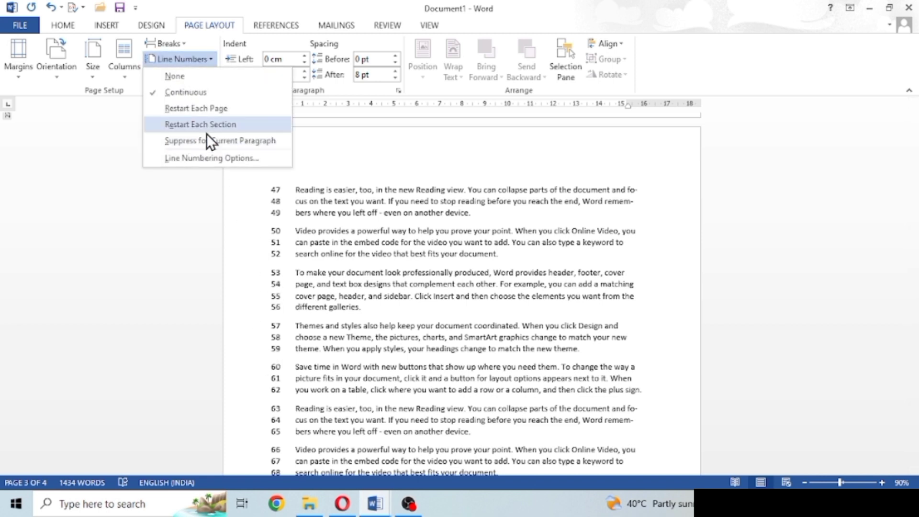
{"action": "left_click", "coordinate": [204, 108]}
{"action": "scroll", "coordinate": [420, 232], "scroll_direction": "up", "scroll_amount": 3}
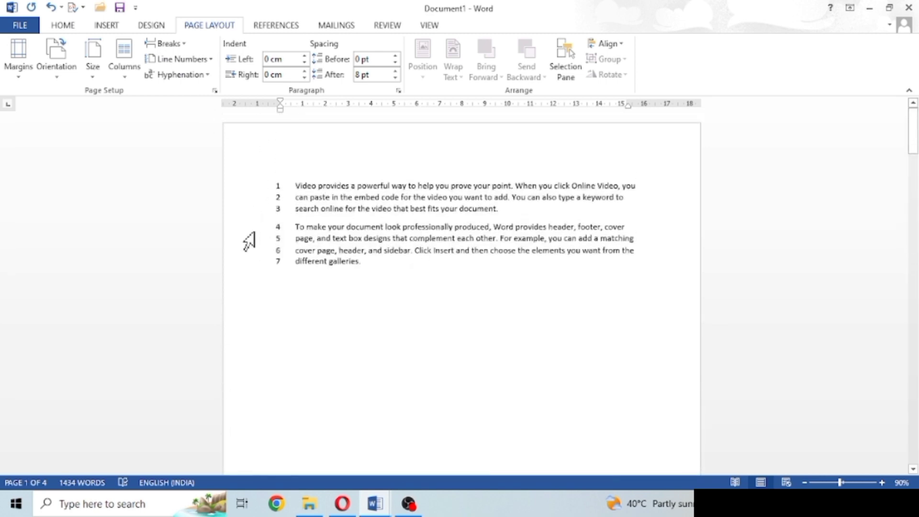
{"action": "scroll", "coordinate": [265, 273], "scroll_direction": "down", "scroll_amount": 15}
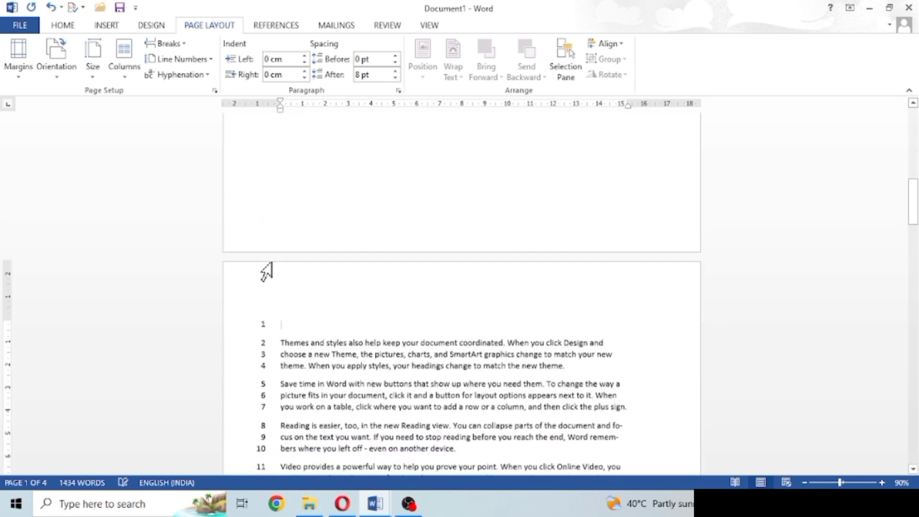
{"action": "scroll", "coordinate": [235, 335], "scroll_direction": "down", "scroll_amount": 12}
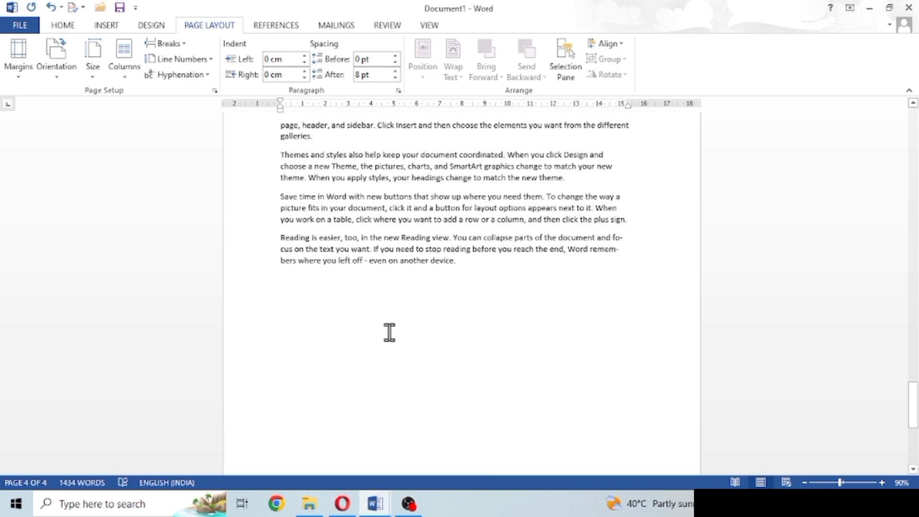
- Select the whole document and remove its line numbers
{"action": "key", "text": "ctrl+a"}
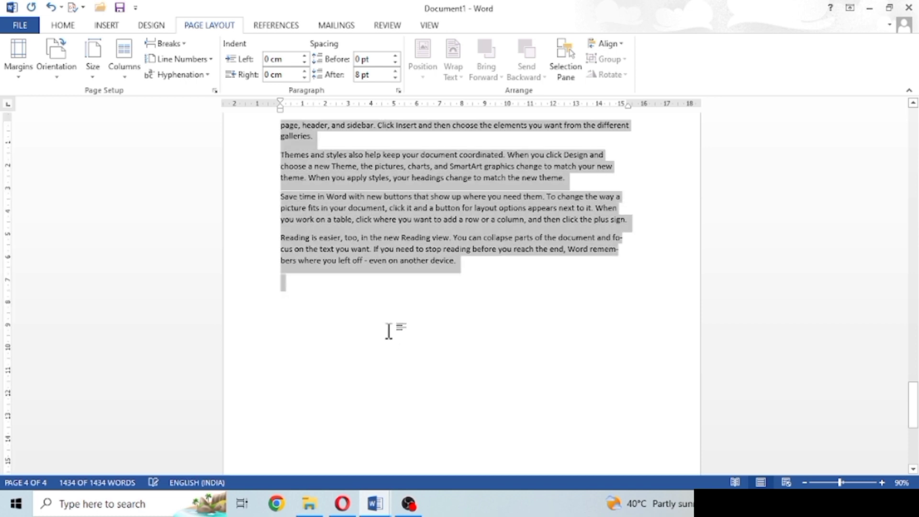
{"action": "left_click", "coordinate": [176, 59]}
{"action": "left_click", "coordinate": [215, 78]}
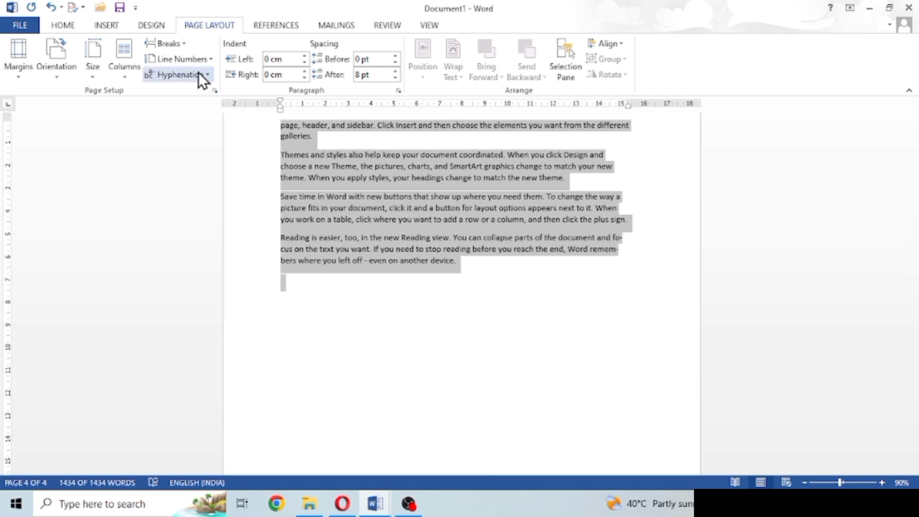
{"action": "left_click", "coordinate": [367, 291]}
{"action": "key", "text": "ctrl+a"}
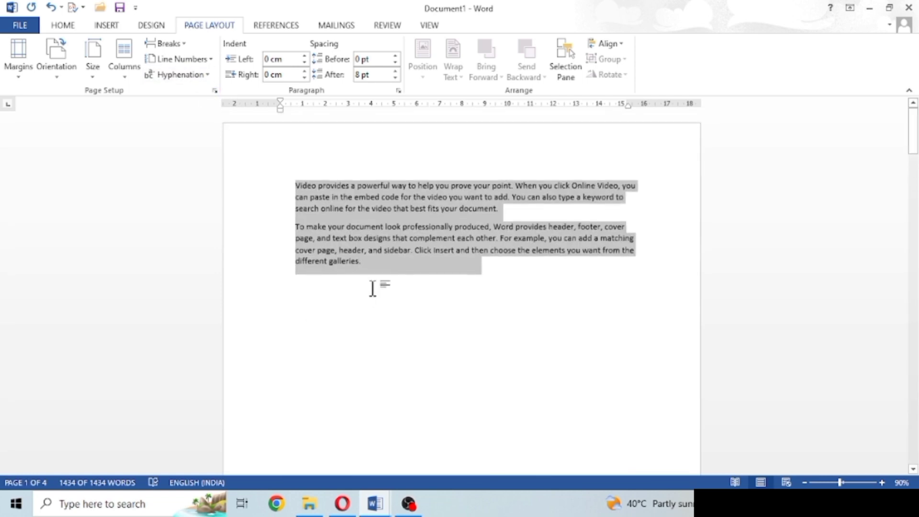
{"action": "left_click", "coordinate": [373, 288]}
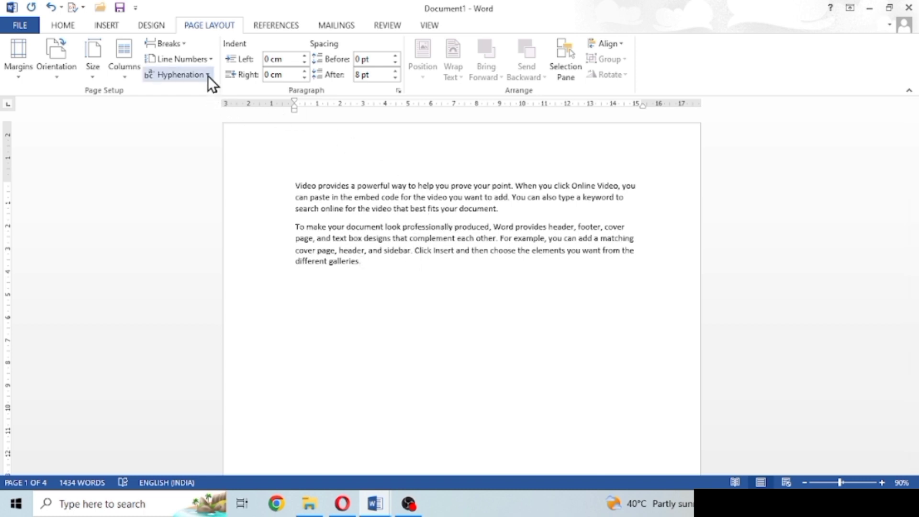
- Set the document's hyphenation to None and check the line endings on page 2
{"action": "left_click", "coordinate": [189, 75]}
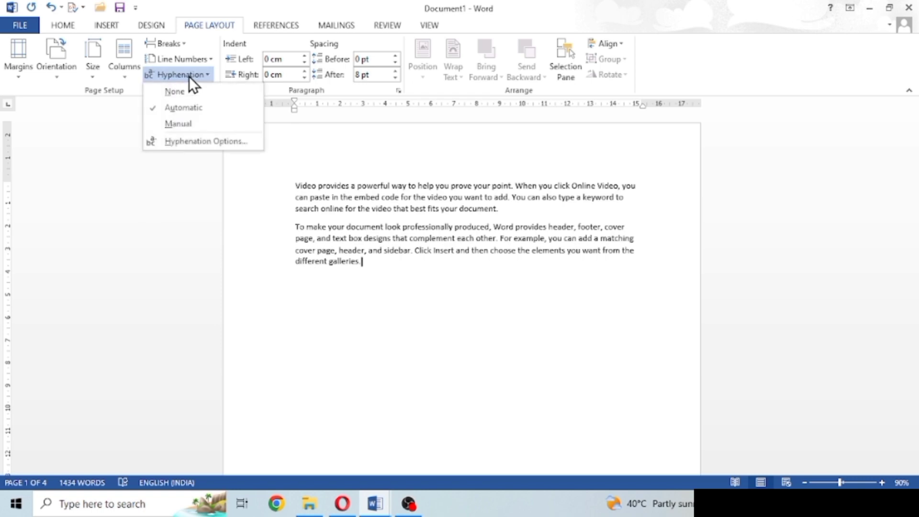
{"action": "left_click", "coordinate": [185, 96]}
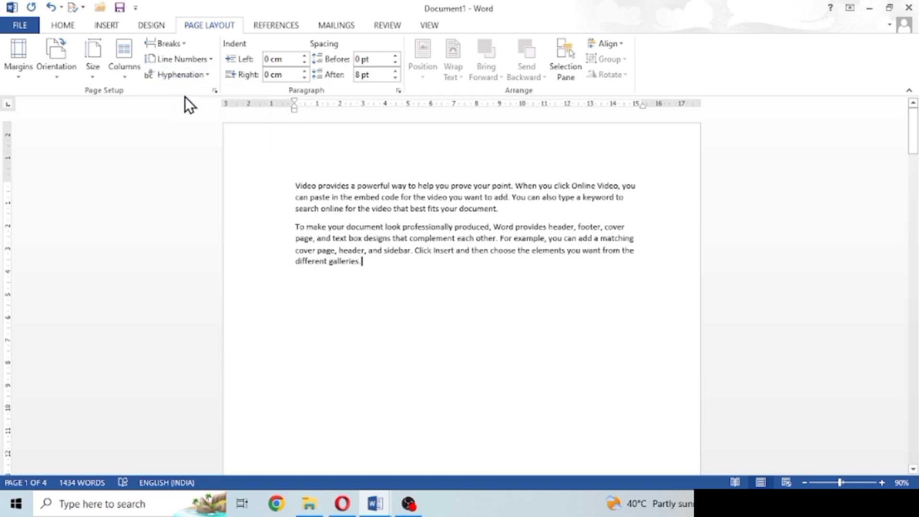
{"action": "scroll", "coordinate": [526, 269], "scroll_direction": "down", "scroll_amount": 10}
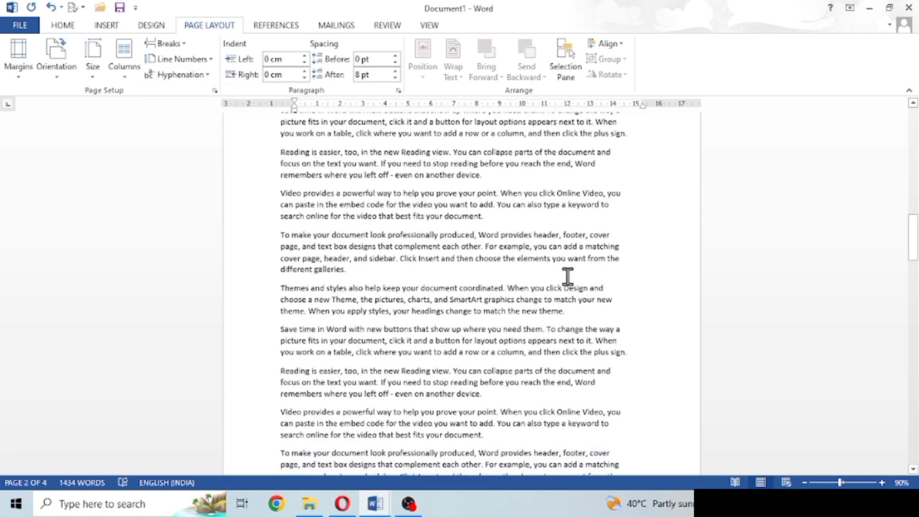
- Set the document's hyphenation to Automatic
{"action": "left_click", "coordinate": [171, 75]}
{"action": "left_click", "coordinate": [184, 108]}
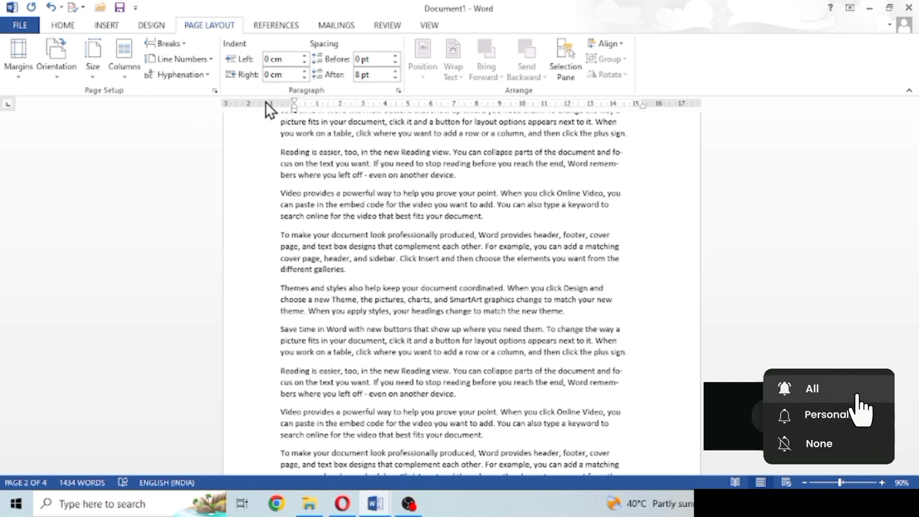
{"action": "scroll", "coordinate": [487, 231], "scroll_direction": "up", "scroll_amount": 20}
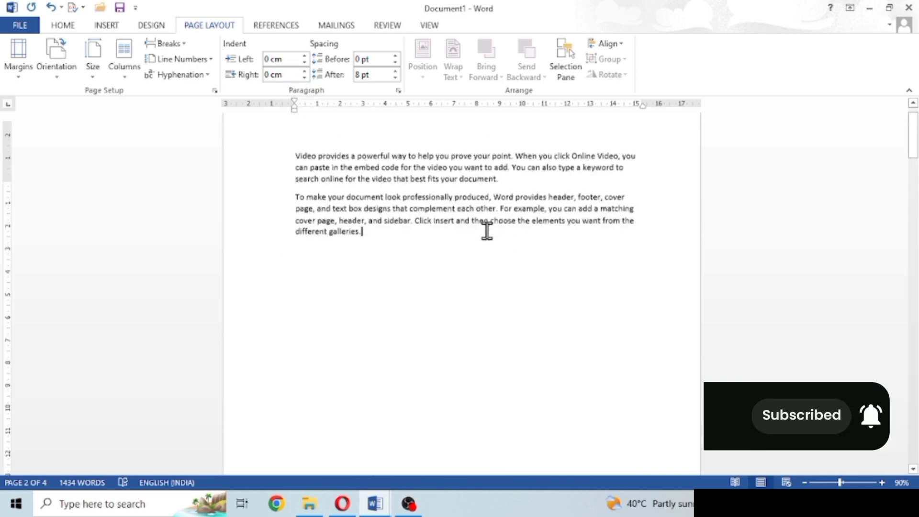
- Increase the left indent of the first paragraph on page 1 to 5.6 cm
{"action": "left_click", "coordinate": [509, 212]}
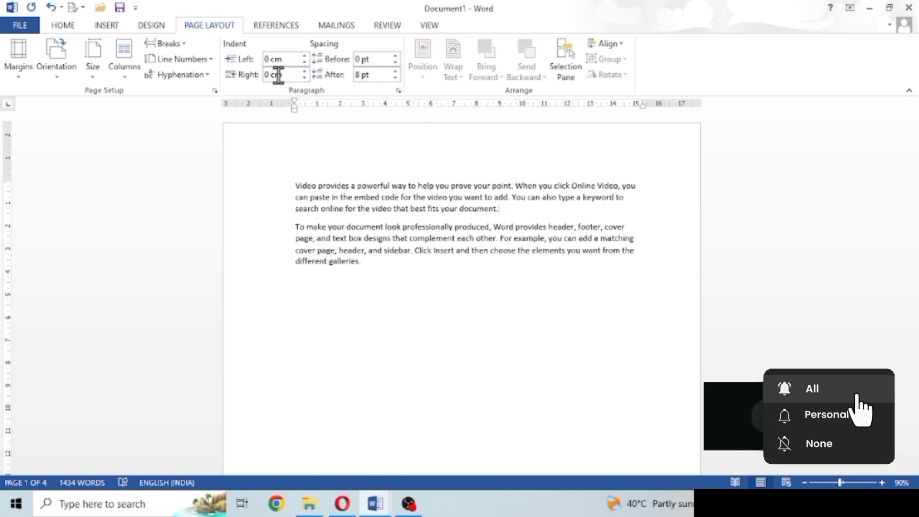
{"action": "left_click", "coordinate": [304, 56]}
{"action": "left_click", "coordinate": [304, 56]}
{"action": "left_click", "coordinate": [304, 56]}
{"action": "left_click", "coordinate": [304, 55]}
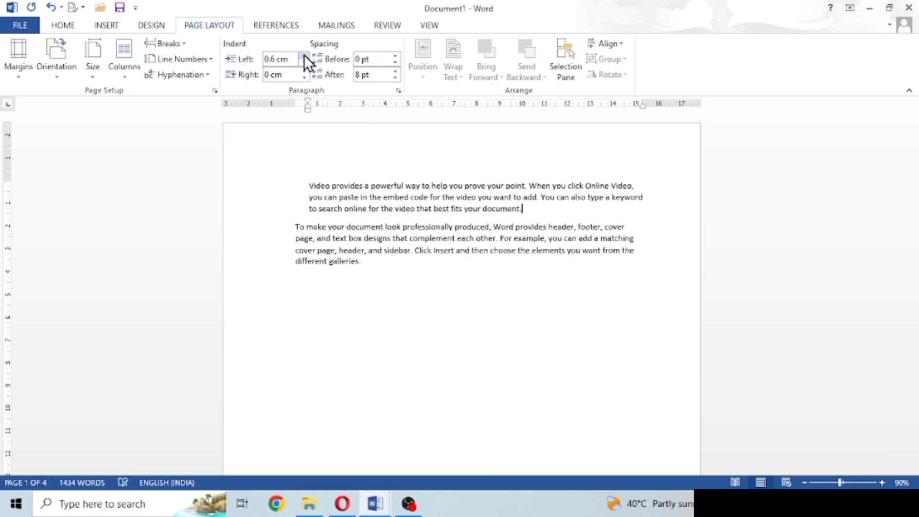
{"action": "left_click", "coordinate": [304, 55]}
{"action": "left_click", "coordinate": [303, 55]}
{"action": "left_click", "coordinate": [303, 55]}
{"action": "left_click", "coordinate": [304, 55]}
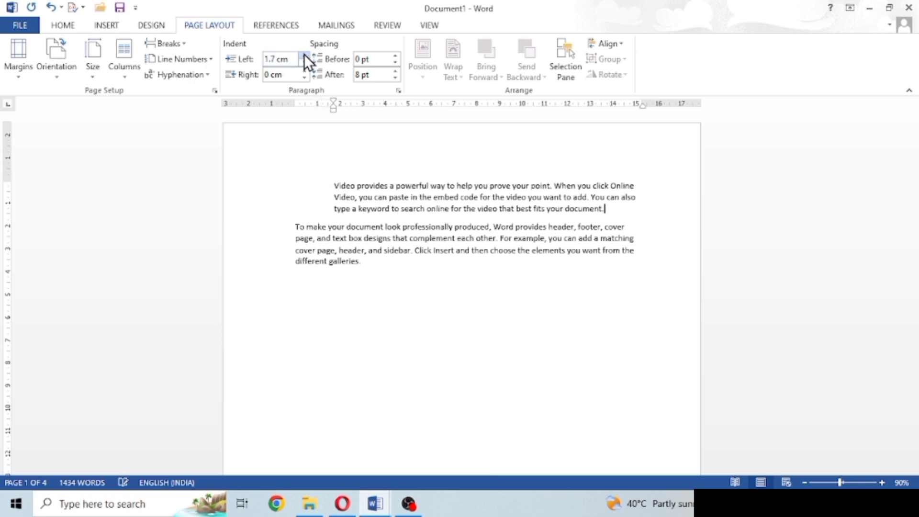
{"action": "left_click", "coordinate": [304, 55]}
{"action": "left_click", "coordinate": [304, 56]}
{"action": "left_click", "coordinate": [303, 56]}
{"action": "left_click", "coordinate": [304, 56]}
{"action": "left_click", "coordinate": [304, 56]}
{"action": "left_click", "coordinate": [304, 56]}
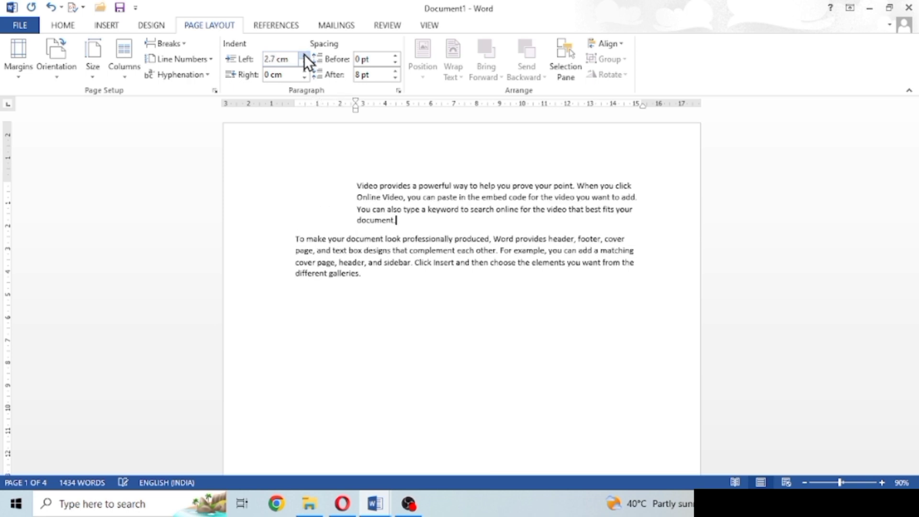
{"action": "left_click", "coordinate": [304, 55]}
{"action": "left_click", "coordinate": [304, 56]}
{"action": "left_click", "coordinate": [304, 55]}
{"action": "left_click", "coordinate": [304, 55]}
{"action": "left_click", "coordinate": [304, 55]}
{"action": "left_click", "coordinate": [304, 55]}
{"action": "left_click", "coordinate": [303, 55]}
{"action": "left_click", "coordinate": [303, 55]}
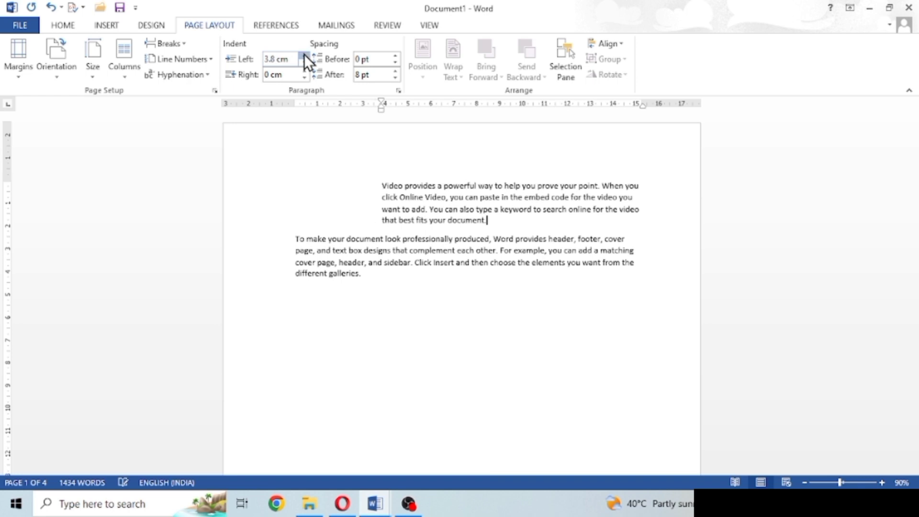
{"action": "left_click", "coordinate": [304, 55]}
{"action": "left_click", "coordinate": [304, 55]}
{"action": "left_click", "coordinate": [304, 55]}
{"action": "left_click", "coordinate": [304, 55]}
{"action": "left_click", "coordinate": [304, 56]}
{"action": "left_click", "coordinate": [304, 55]}
{"action": "left_click", "coordinate": [304, 56]}
{"action": "left_click", "coordinate": [304, 56]}
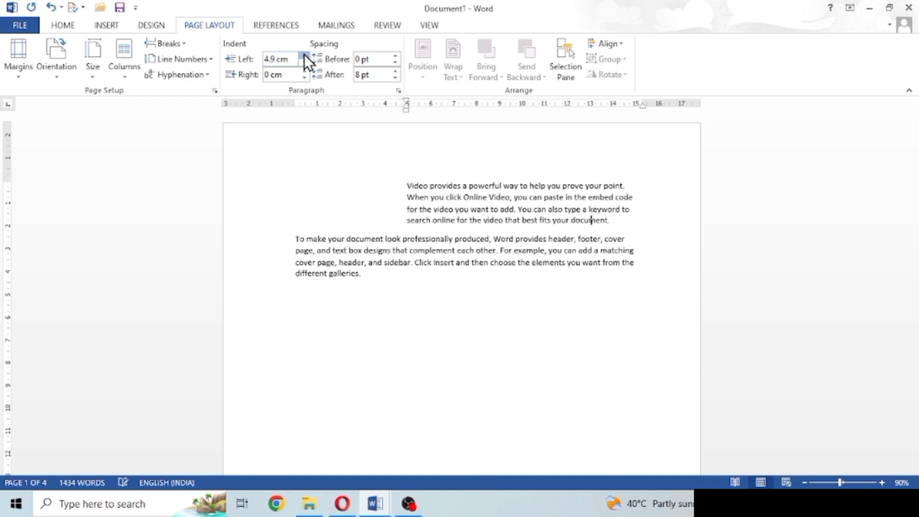
{"action": "left_click", "coordinate": [304, 56]}
{"action": "left_click", "coordinate": [304, 55]}
{"action": "left_click", "coordinate": [304, 55]}
{"action": "left_click", "coordinate": [304, 56]}
{"action": "left_click", "coordinate": [304, 55]}
{"action": "left_click", "coordinate": [304, 55]}
{"action": "left_click", "coordinate": [304, 55]}
{"action": "left_click", "coordinate": [303, 55]}
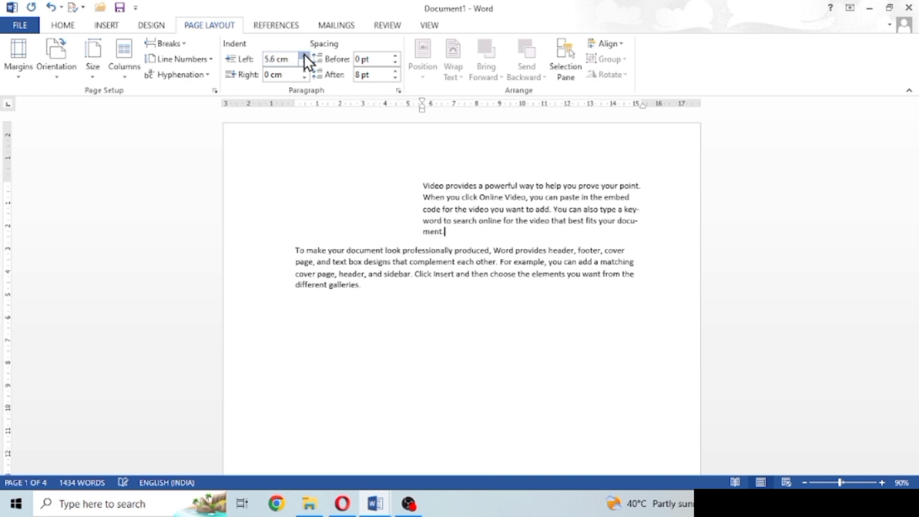
- Reduce the first paragraph's left indent to -0.2 cm
{"action": "left_click", "coordinate": [303, 64]}
{"action": "left_click", "coordinate": [303, 64]}
{"action": "left_click", "coordinate": [303, 64]}
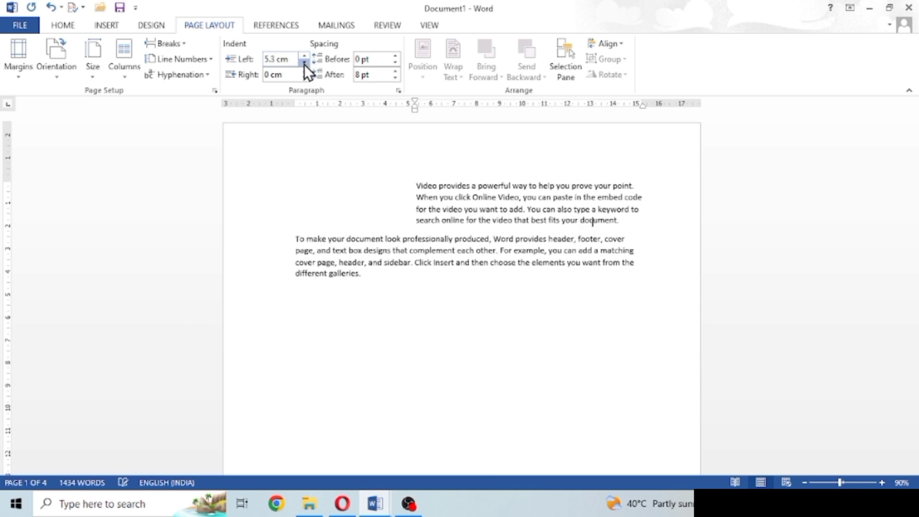
{"action": "left_click", "coordinate": [303, 65]}
{"action": "left_click", "coordinate": [304, 64]}
{"action": "left_click", "coordinate": [304, 64]}
{"action": "left_click", "coordinate": [303, 64]}
{"action": "left_click", "coordinate": [303, 64]}
{"action": "left_click", "coordinate": [304, 63]}
{"action": "left_click", "coordinate": [304, 63]}
{"action": "left_click", "coordinate": [304, 64]}
{"action": "left_click", "coordinate": [304, 64]}
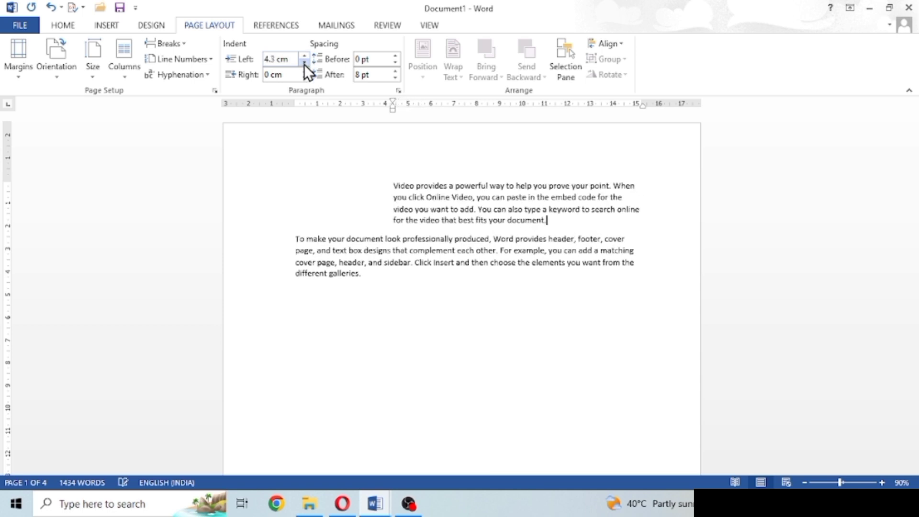
{"action": "left_click", "coordinate": [303, 64]}
{"action": "left_click", "coordinate": [304, 64]}
{"action": "left_click", "coordinate": [304, 64]}
{"action": "left_click", "coordinate": [304, 64]}
{"action": "left_click", "coordinate": [304, 64]}
{"action": "left_click", "coordinate": [304, 64]}
{"action": "left_click", "coordinate": [304, 64]}
{"action": "left_click", "coordinate": [303, 64]}
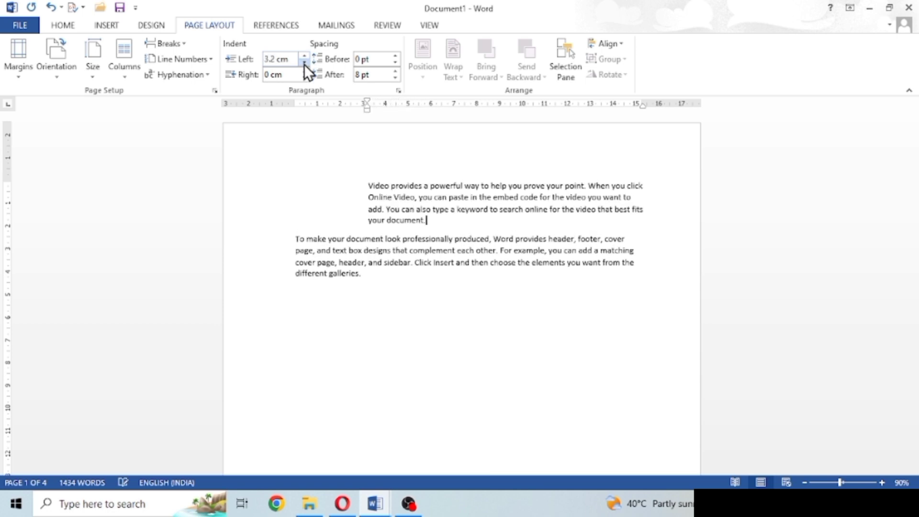
{"action": "left_click", "coordinate": [304, 64]}
{"action": "left_click", "coordinate": [304, 64]}
{"action": "left_click", "coordinate": [304, 64]}
{"action": "left_click", "coordinate": [304, 64]}
{"action": "left_click", "coordinate": [304, 64]}
{"action": "left_click", "coordinate": [304, 64]}
{"action": "left_click", "coordinate": [304, 64]}
{"action": "left_click", "coordinate": [304, 64]}
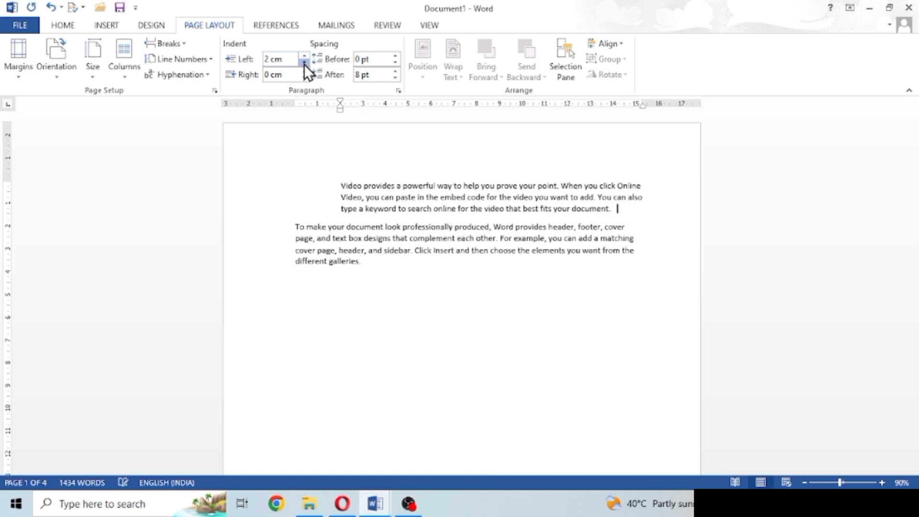
{"action": "left_click", "coordinate": [303, 64]}
{"action": "left_click", "coordinate": [303, 65]}
{"action": "left_click", "coordinate": [304, 64]}
{"action": "left_click", "coordinate": [303, 64]}
{"action": "left_click", "coordinate": [304, 64]}
{"action": "left_click", "coordinate": [304, 64]}
{"action": "left_click", "coordinate": [304, 64]}
{"action": "left_click", "coordinate": [304, 64]}
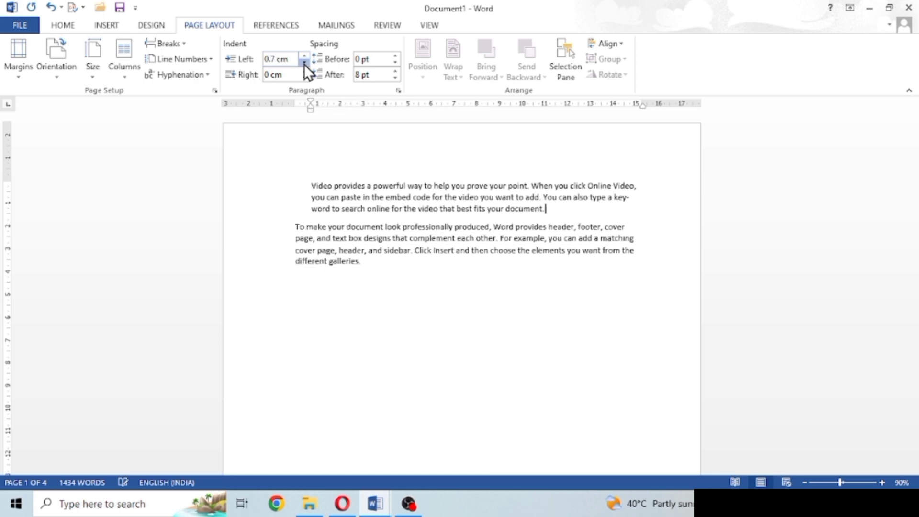
{"action": "left_click", "coordinate": [304, 65]}
{"action": "left_click", "coordinate": [304, 64]}
{"action": "left_click", "coordinate": [304, 64]}
{"action": "left_click", "coordinate": [304, 64]}
{"action": "left_click", "coordinate": [303, 64]}
{"action": "left_click", "coordinate": [304, 63]}
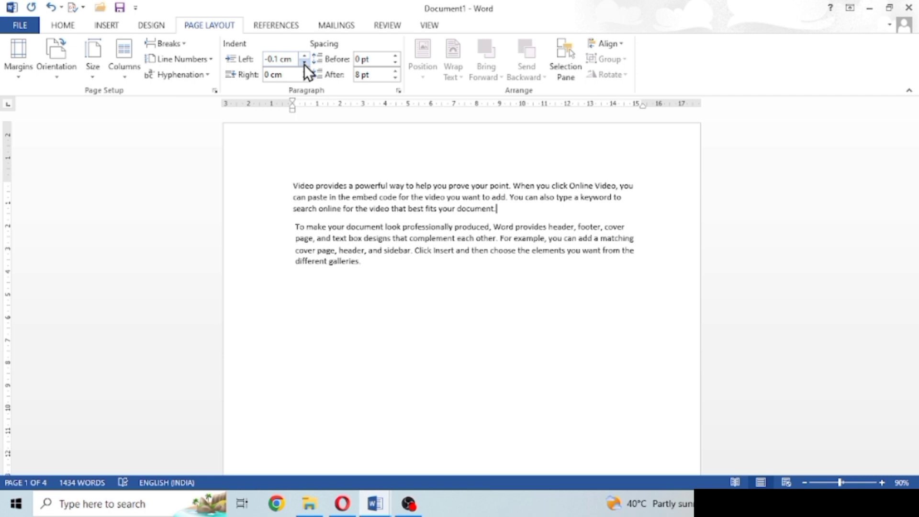
{"action": "left_click", "coordinate": [304, 64]}
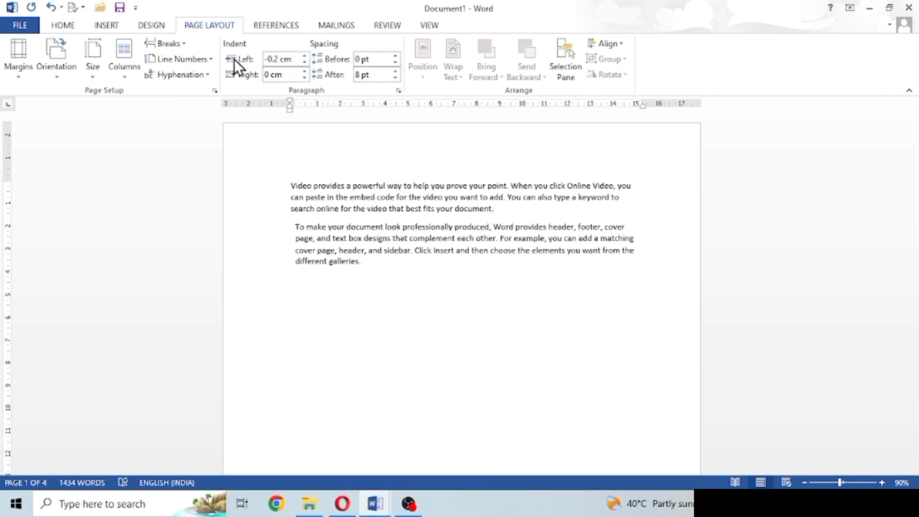
- Increase the right indent of the first paragraph on page 1 to 6.1 cm
{"action": "left_click", "coordinate": [308, 80]}
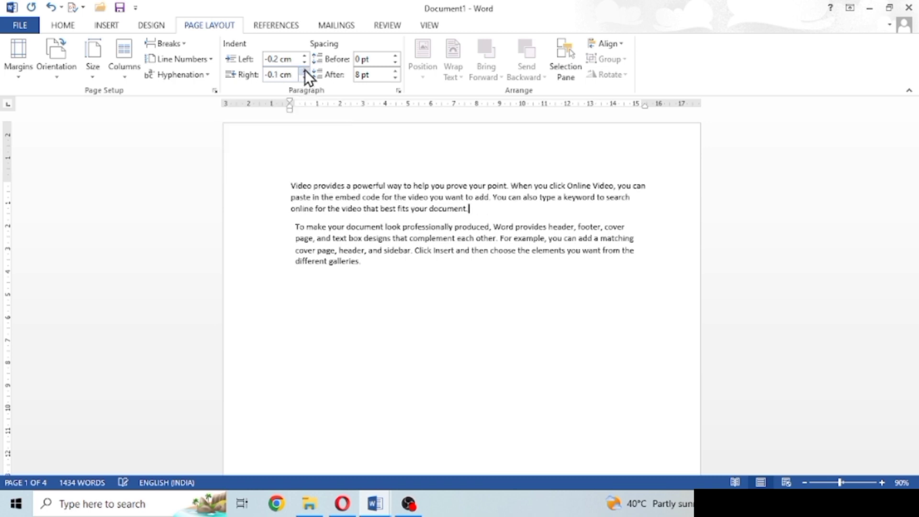
{"action": "left_click", "coordinate": [305, 69]}
{"action": "left_click", "coordinate": [305, 69]}
{"action": "left_click", "coordinate": [305, 70]}
{"action": "left_click", "coordinate": [305, 70]}
{"action": "left_click", "coordinate": [305, 70]}
{"action": "left_click", "coordinate": [305, 70]}
{"action": "left_click", "coordinate": [304, 69]}
{"action": "left_click", "coordinate": [305, 70]}
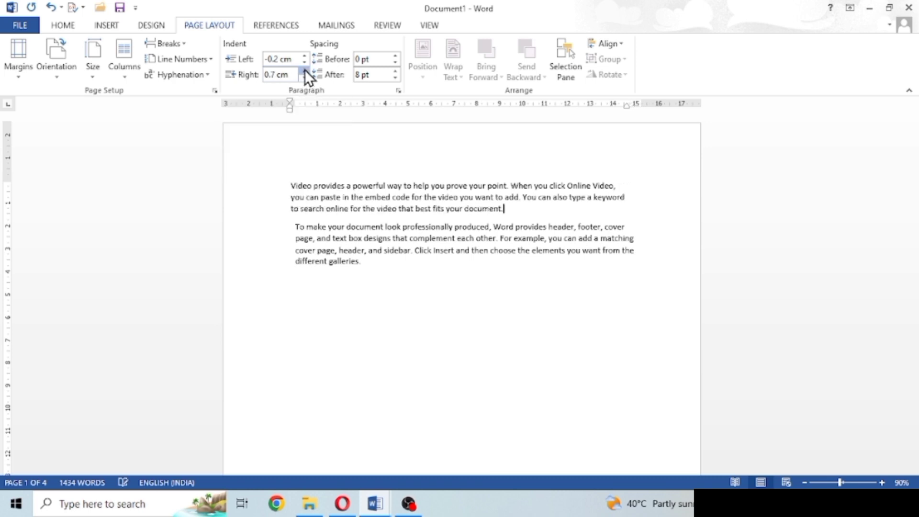
{"action": "left_click", "coordinate": [304, 69]}
{"action": "left_click", "coordinate": [305, 70]}
{"action": "left_click", "coordinate": [305, 70]}
{"action": "left_click", "coordinate": [305, 69]}
{"action": "left_click", "coordinate": [305, 70]}
{"action": "left_click", "coordinate": [304, 70]}
{"action": "left_click", "coordinate": [304, 70]}
{"action": "left_click", "coordinate": [304, 70]}
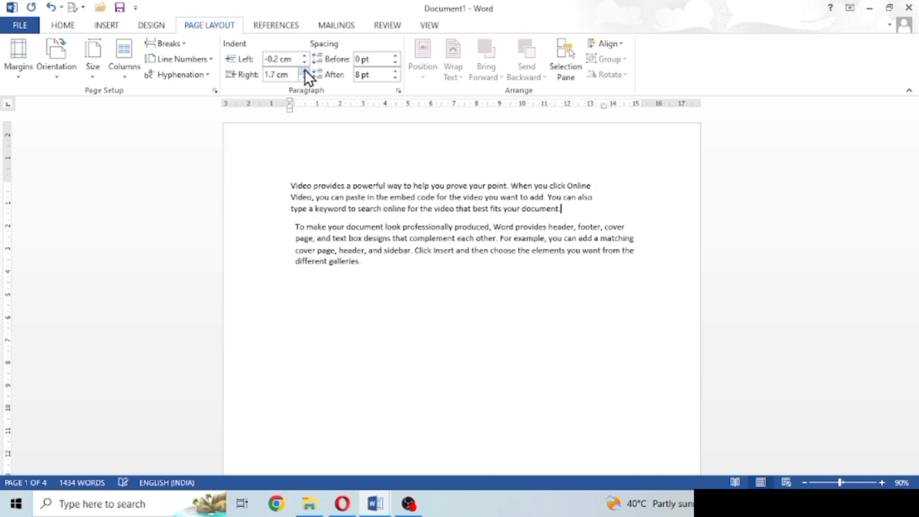
{"action": "left_click", "coordinate": [304, 69]}
{"action": "left_click", "coordinate": [304, 70]}
{"action": "left_click", "coordinate": [305, 70]}
{"action": "left_click", "coordinate": [305, 70]}
{"action": "left_click", "coordinate": [305, 70]}
{"action": "left_click", "coordinate": [305, 69]}
{"action": "left_click", "coordinate": [304, 70]}
{"action": "left_click", "coordinate": [305, 69]}
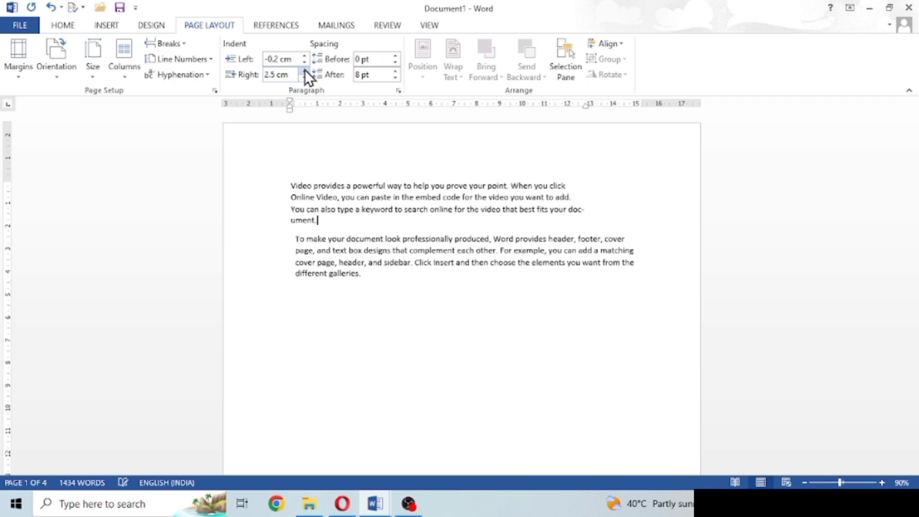
{"action": "left_click", "coordinate": [305, 70]}
{"action": "left_click", "coordinate": [304, 70]}
{"action": "left_click", "coordinate": [305, 69]}
{"action": "left_click", "coordinate": [304, 69]}
{"action": "left_click", "coordinate": [305, 70]}
{"action": "left_click", "coordinate": [305, 70]}
{"action": "left_click", "coordinate": [304, 70]}
{"action": "left_click", "coordinate": [305, 69]}
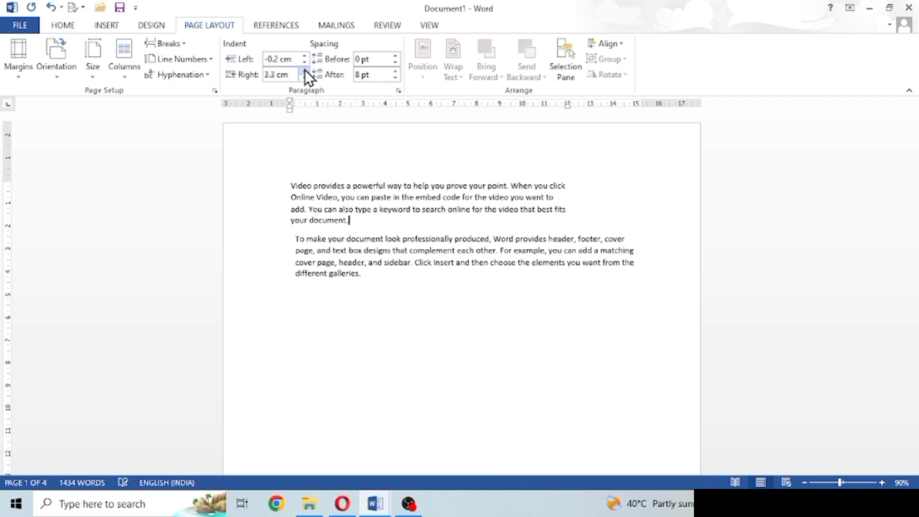
{"action": "left_click", "coordinate": [305, 70]}
{"action": "left_click", "coordinate": [305, 70]}
{"action": "left_click", "coordinate": [305, 69]}
{"action": "left_click", "coordinate": [305, 69]}
{"action": "left_click", "coordinate": [304, 70]}
{"action": "left_click", "coordinate": [305, 69]}
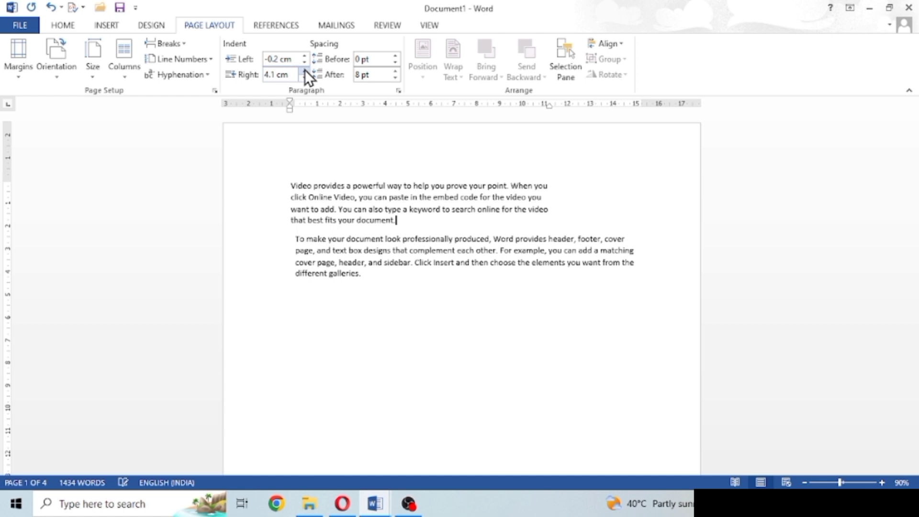
{"action": "left_click", "coordinate": [305, 70]}
{"action": "left_click", "coordinate": [305, 70]}
{"action": "left_click", "coordinate": [304, 70]}
{"action": "left_click", "coordinate": [305, 70]}
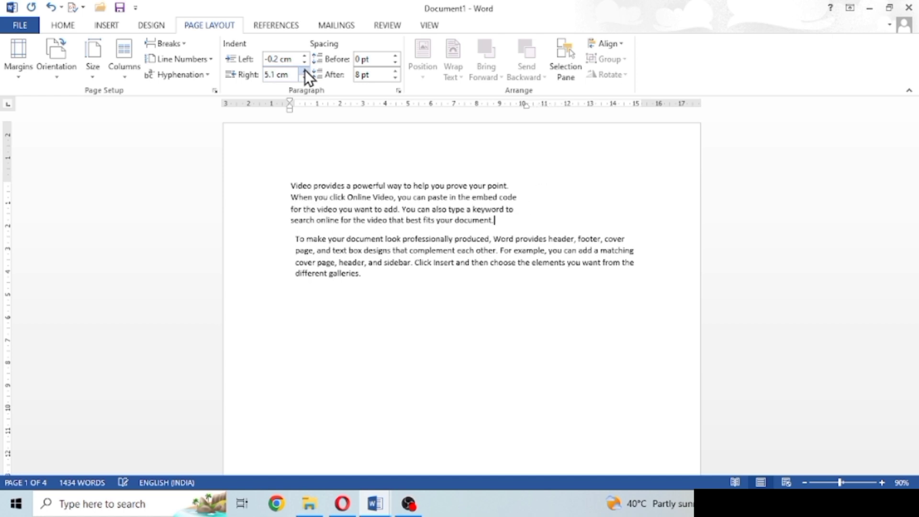
{"action": "left_click", "coordinate": [305, 70]}
{"action": "left_click", "coordinate": [305, 70]}
{"action": "left_click", "coordinate": [305, 70]}
{"action": "left_click", "coordinate": [304, 70]}
{"action": "left_click", "coordinate": [305, 70]}
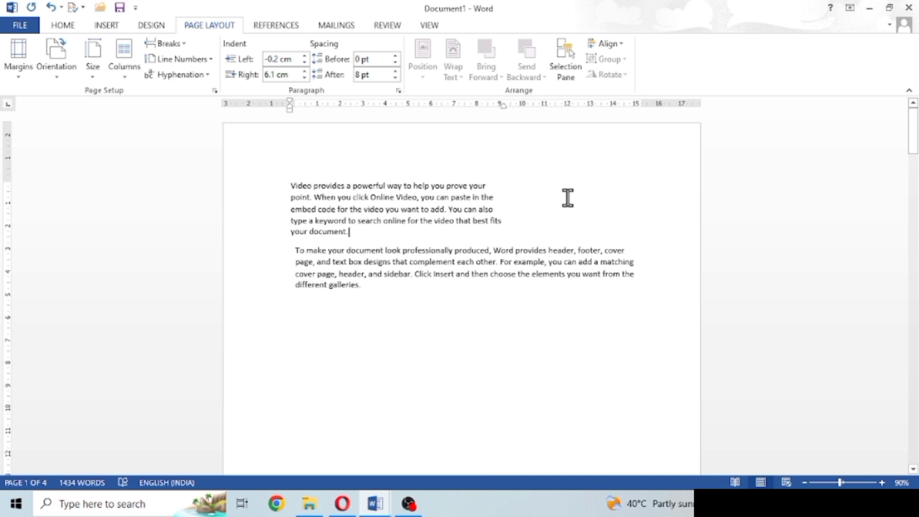
- Reduce the first paragraph's right indent to 0.9 cm
{"action": "left_click", "coordinate": [304, 78]}
{"action": "left_click_drag", "start_coordinate": [304, 78], "coordinate": [302, 80]}
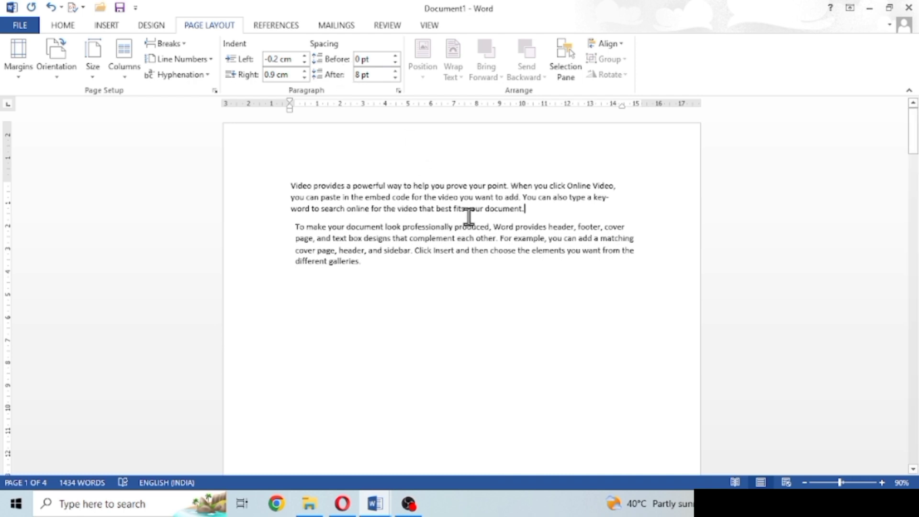
- Increase the spacing before the "Themes and styles" paragraph at the start of page 2 to 54 pt
{"action": "scroll", "coordinate": [527, 257], "scroll_direction": "down", "scroll_amount": 10}
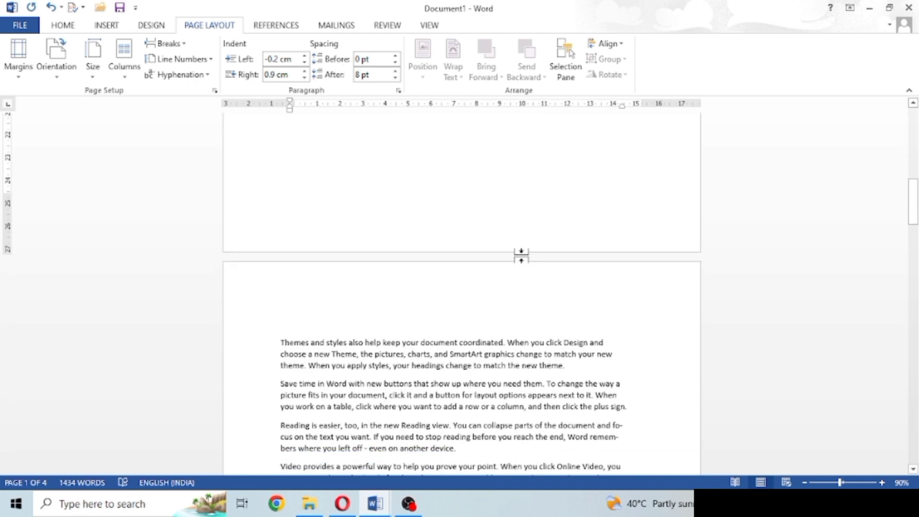
{"action": "left_click", "coordinate": [582, 367]}
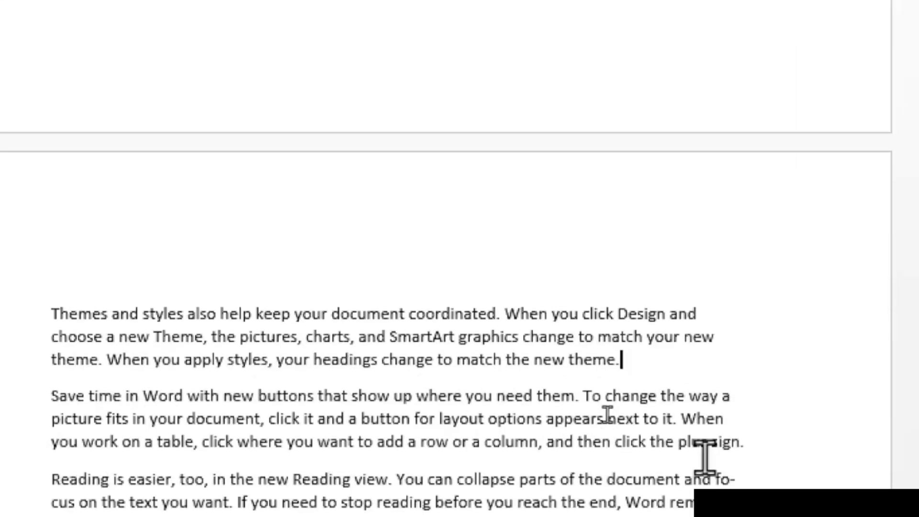
{"action": "scroll", "coordinate": [585, 357], "scroll_direction": "down", "scroll_amount": 10}
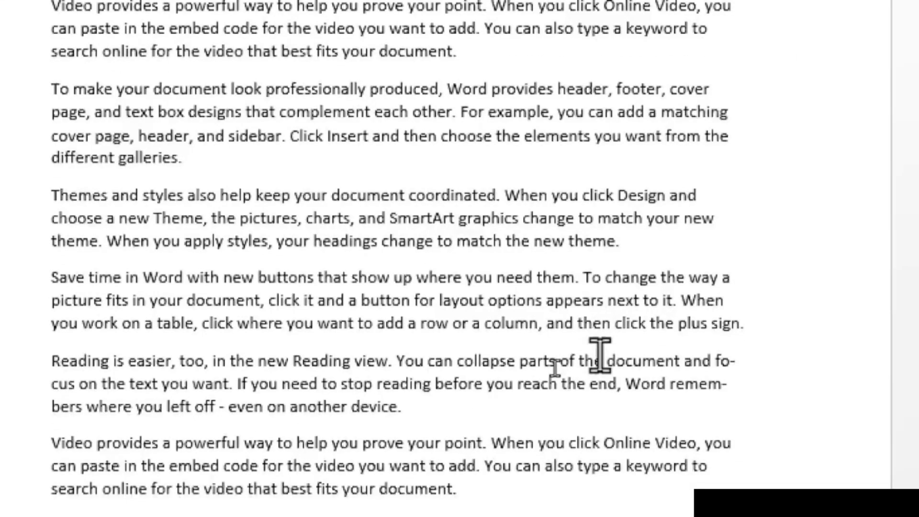
{"action": "scroll", "coordinate": [600, 354], "scroll_direction": "up", "scroll_amount": 2}
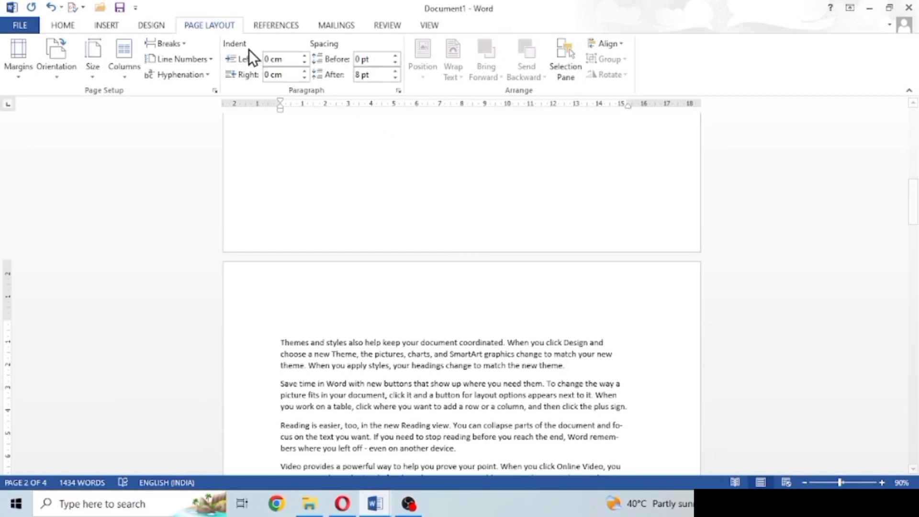
{"action": "left_click", "coordinate": [395, 55]}
{"action": "left_click", "coordinate": [396, 56]}
{"action": "left_click", "coordinate": [395, 55]}
{"action": "left_click", "coordinate": [396, 56]}
{"action": "left_click", "coordinate": [395, 56]}
{"action": "left_click", "coordinate": [396, 55]}
{"action": "left_click", "coordinate": [396, 55]}
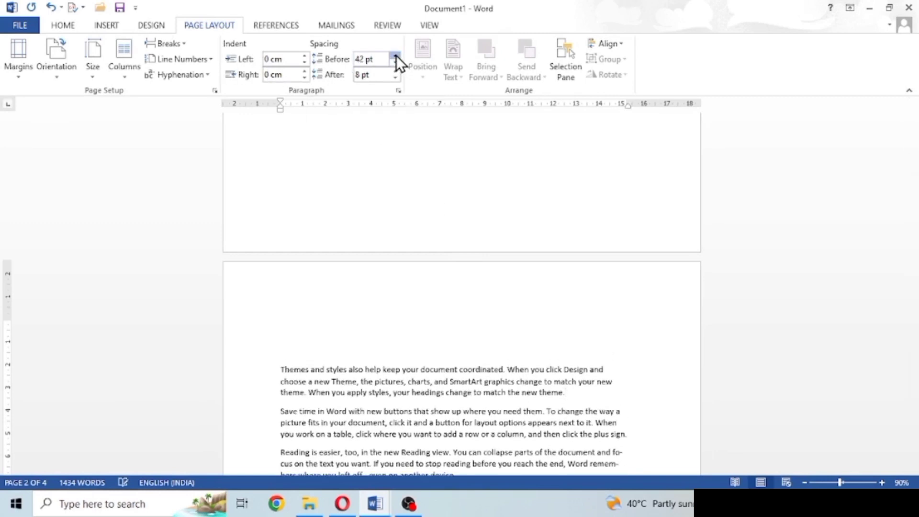
{"action": "left_click", "coordinate": [396, 55]}
{"action": "left_click", "coordinate": [395, 56]}
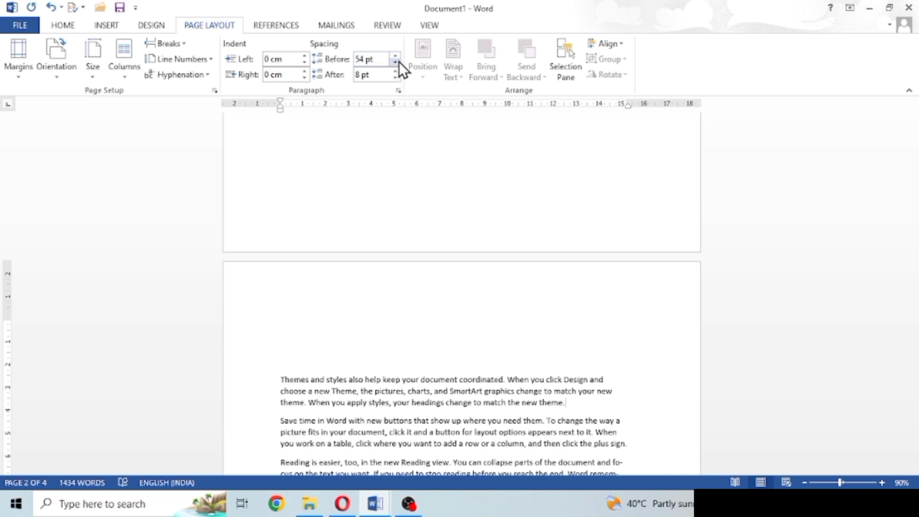
- Lower the spacing before the "Themes and styles" paragraph to Auto
{"action": "left_click", "coordinate": [396, 62]}
{"action": "left_click", "coordinate": [395, 61]}
{"action": "left_click", "coordinate": [396, 62]}
{"action": "left_click", "coordinate": [396, 61]}
{"action": "left_click", "coordinate": [396, 61]}
{"action": "left_click", "coordinate": [396, 61]}
{"action": "left_click", "coordinate": [395, 62]}
{"action": "left_click", "coordinate": [396, 61]}
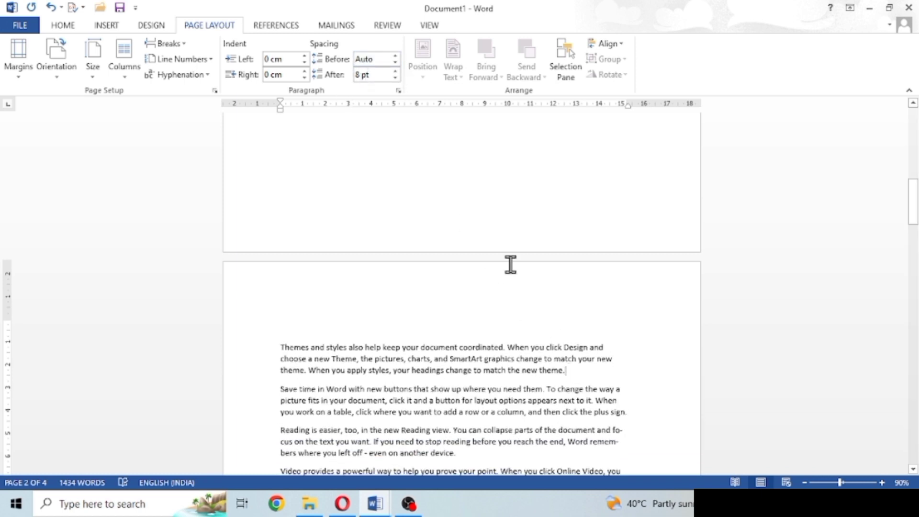
- Increase the spacing after the "Themes and styles" paragraph on page 2 to 84 pt
{"action": "left_click", "coordinate": [394, 70]}
{"action": "left_click", "coordinate": [393, 69]}
{"action": "left_click", "coordinate": [394, 69]}
{"action": "left_click", "coordinate": [394, 70]}
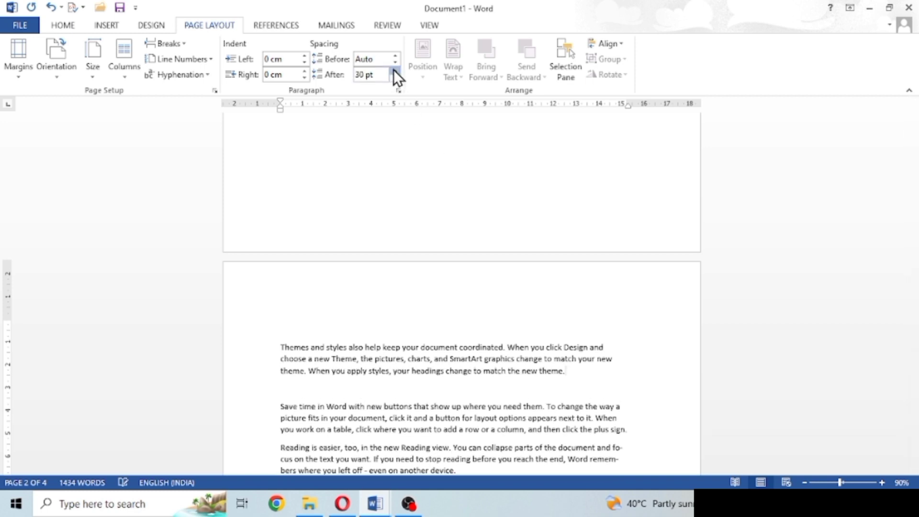
{"action": "left_click", "coordinate": [393, 70]}
{"action": "left_click", "coordinate": [394, 69]}
{"action": "left_click", "coordinate": [394, 70]}
{"action": "left_click", "coordinate": [394, 70]}
{"action": "left_click", "coordinate": [394, 70]}
{"action": "left_click", "coordinate": [394, 69]}
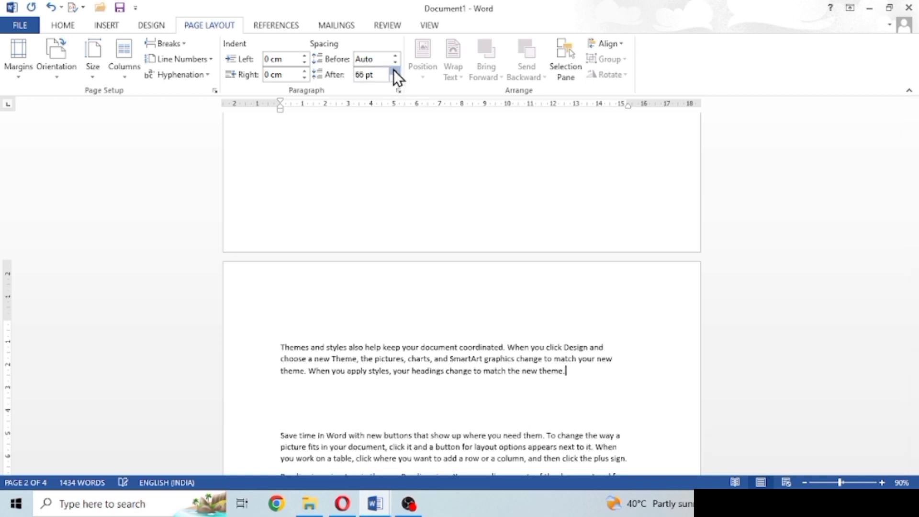
{"action": "left_click", "coordinate": [394, 70]}
{"action": "left_click", "coordinate": [394, 70]}
{"action": "left_click", "coordinate": [393, 70]}
- Shrink the spacing after the "Themes and styles" paragraph and raise it again to 66 pt
{"action": "left_click", "coordinate": [396, 78]}
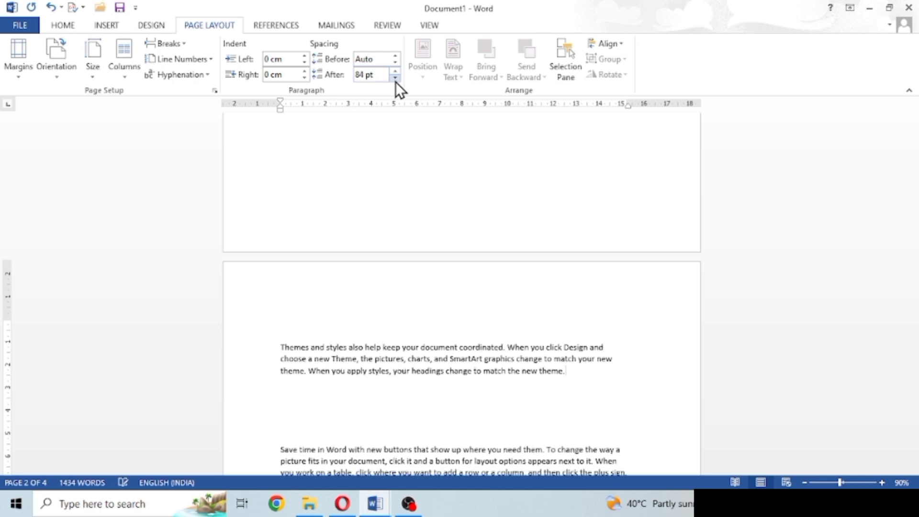
{"action": "left_click", "coordinate": [395, 79]}
{"action": "left_click", "coordinate": [396, 78]}
{"action": "left_click", "coordinate": [395, 78]}
{"action": "left_click", "coordinate": [395, 78]}
{"action": "left_click", "coordinate": [396, 78]}
{"action": "left_click", "coordinate": [396, 78]}
{"action": "left_click", "coordinate": [396, 78]}
{"action": "left_click", "coordinate": [396, 71]}
{"action": "left_click", "coordinate": [395, 71]}
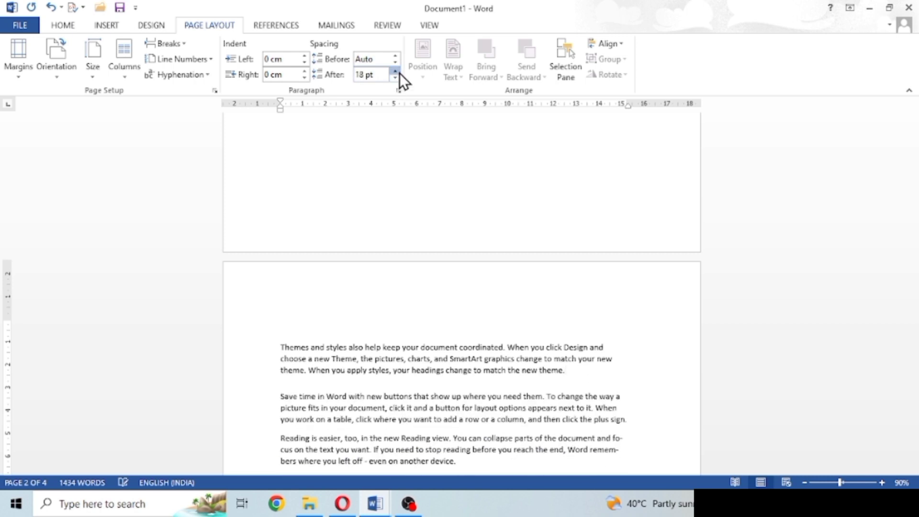
{"action": "left_click", "coordinate": [396, 71]}
{"action": "left_click", "coordinate": [396, 72]}
{"action": "left_click", "coordinate": [396, 71]}
{"action": "left_click", "coordinate": [395, 71]}
{"action": "left_click", "coordinate": [396, 72]}
{"action": "left_click", "coordinate": [396, 72]}
{"action": "left_click", "coordinate": [396, 71]}
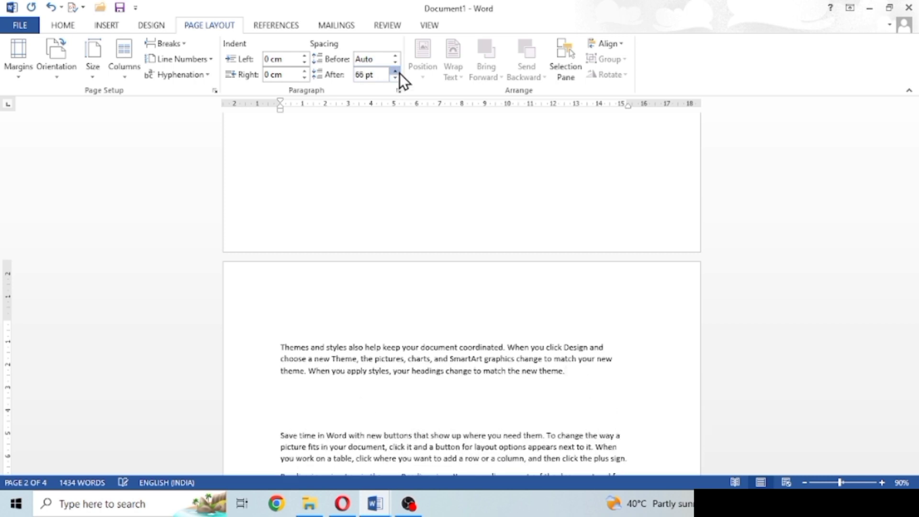
- Reduce the spacing after the "Themes and styles" paragraph to 12 pt
{"action": "left_click", "coordinate": [399, 80]}
{"action": "left_click", "coordinate": [399, 80]}
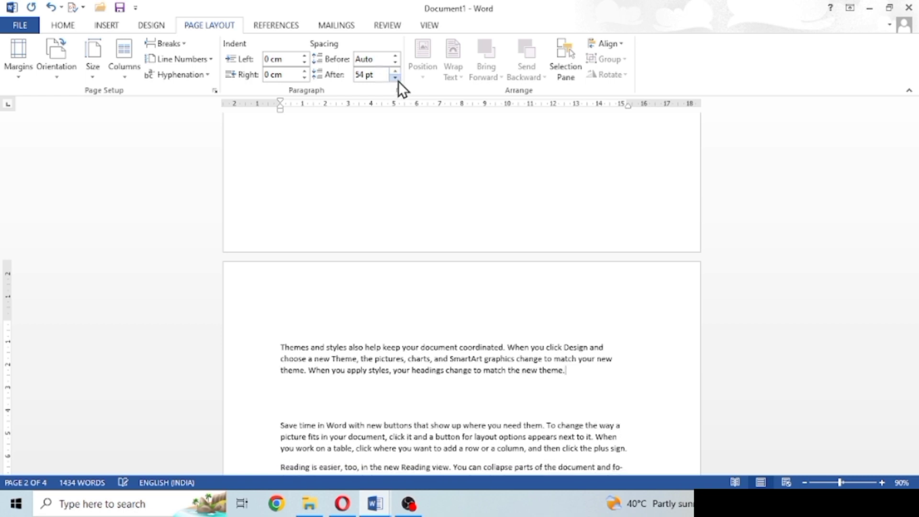
{"action": "left_click", "coordinate": [398, 79]}
{"action": "left_click", "coordinate": [398, 80]}
{"action": "left_click", "coordinate": [398, 80]}
{"action": "left_click", "coordinate": [399, 80]}
{"action": "left_click", "coordinate": [399, 80]}
{"action": "left_click", "coordinate": [399, 80]}
{"action": "left_click", "coordinate": [399, 79]}
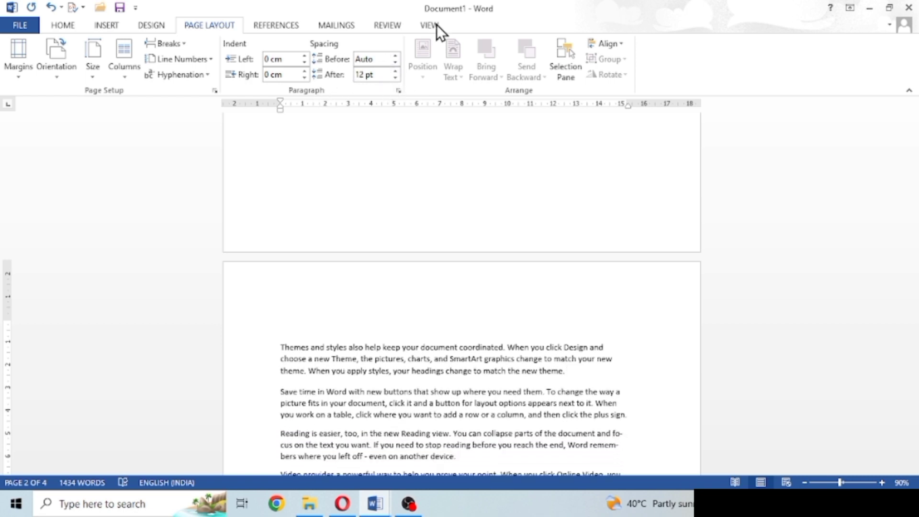
- Draw a rectangle shape about 11.25 cm wide and 5.85 cm high below the last paragraph on page 4
{"action": "scroll", "coordinate": [484, 283], "scroll_direction": "down", "scroll_amount": 10}
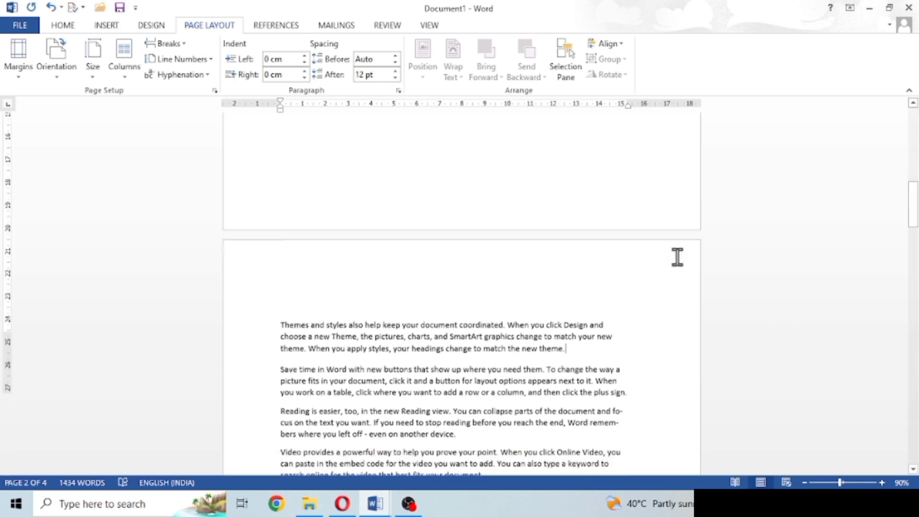
{"action": "scroll", "coordinate": [486, 278], "scroll_direction": "down", "scroll_amount": 1}
{"action": "scroll", "coordinate": [484, 269], "scroll_direction": "up", "scroll_amount": 10}
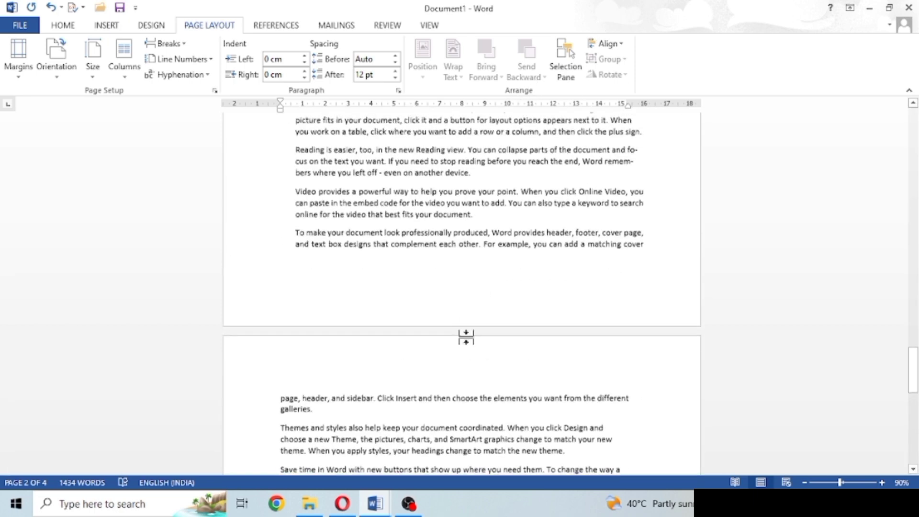
{"action": "scroll", "coordinate": [463, 338], "scroll_direction": "down", "scroll_amount": 5}
{"action": "left_click", "coordinate": [412, 313]}
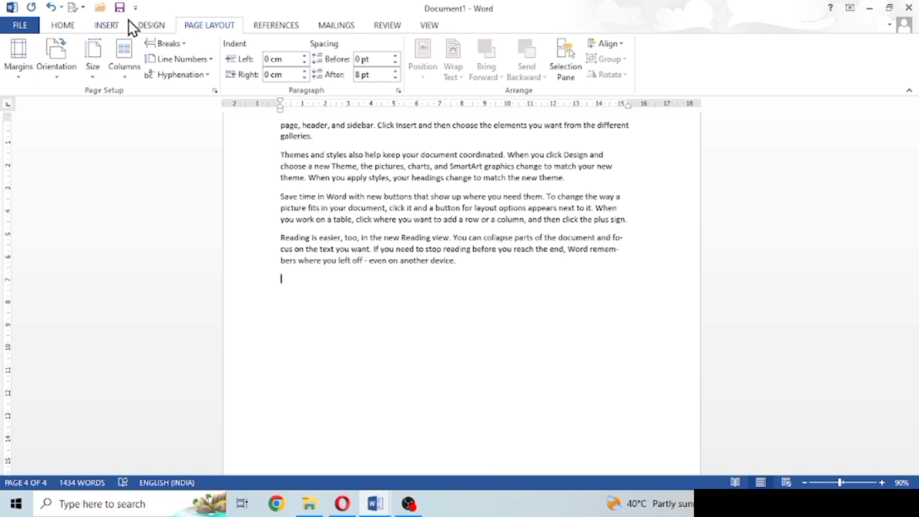
{"action": "left_click", "coordinate": [104, 25]}
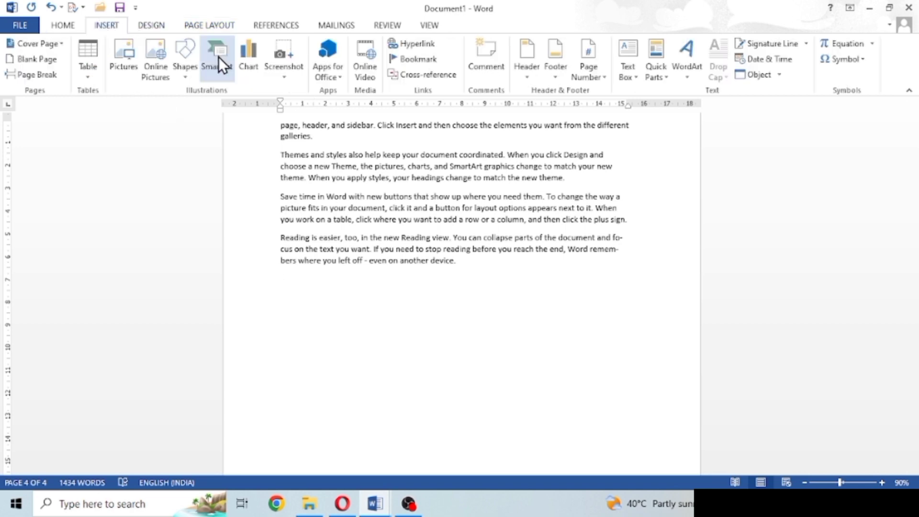
{"action": "left_click", "coordinate": [183, 70]}
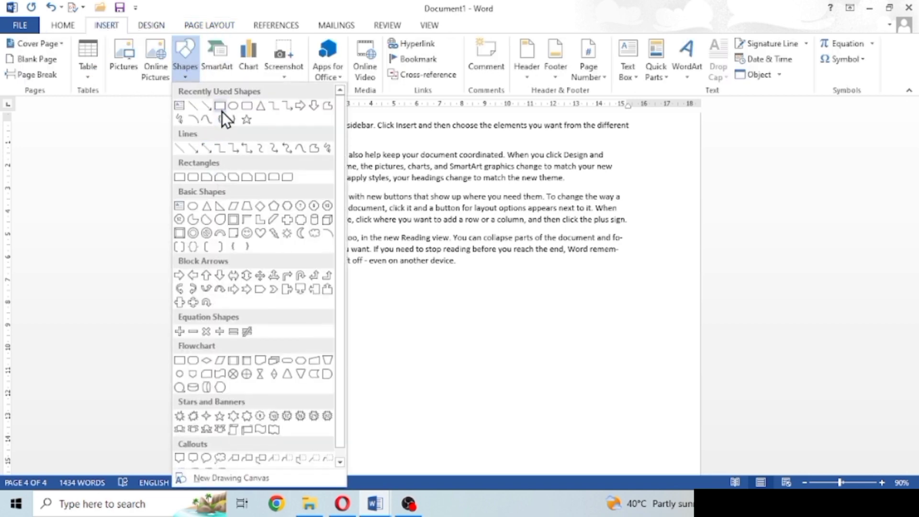
{"action": "left_click", "coordinate": [220, 105]}
{"action": "mouse_move", "coordinate": [291, 288]}
{"action": "left_mouse_down"}
{"action": "mouse_move", "coordinate": [478, 416]}
{"action": "mouse_move", "coordinate": [547, 421]}
{"action": "left_mouse_up"}
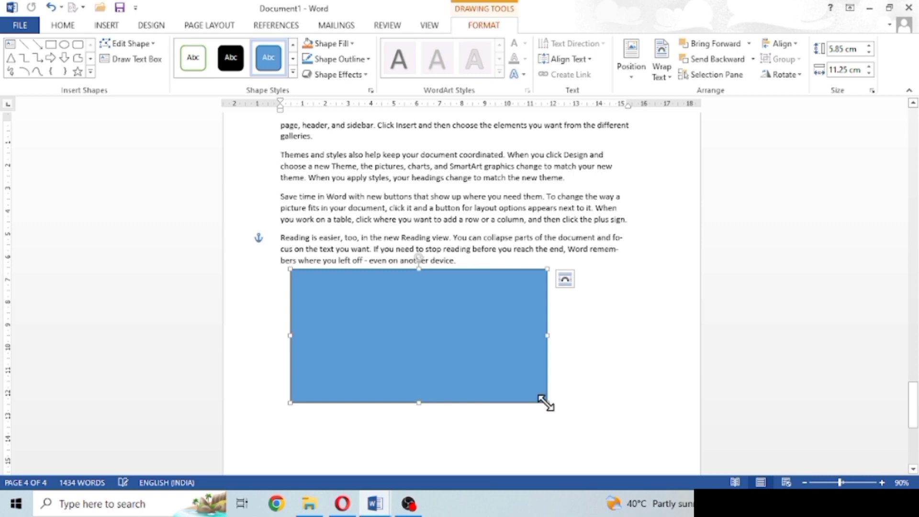
- Shrink the rectangle from its lower-right corner to about 5.46 cm wide and 2.48 cm high
{"action": "left_click", "coordinate": [550, 403]}
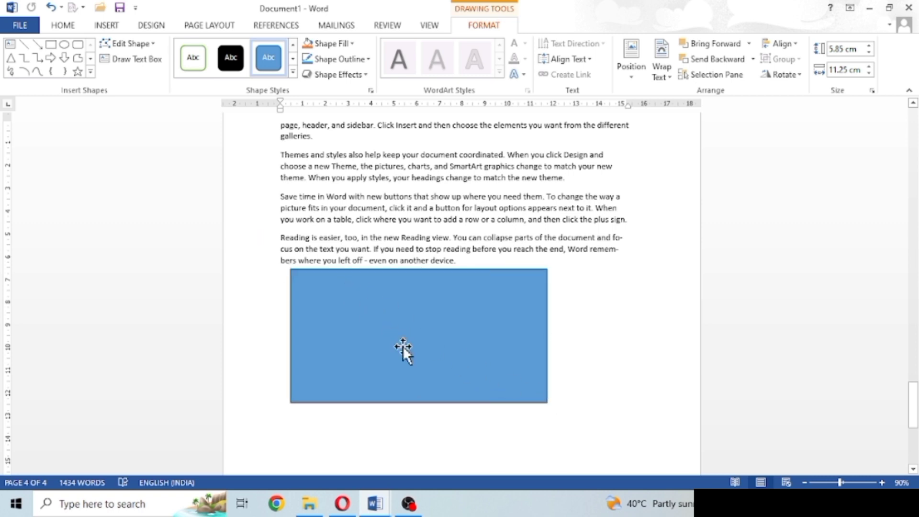
{"action": "left_click", "coordinate": [543, 395]}
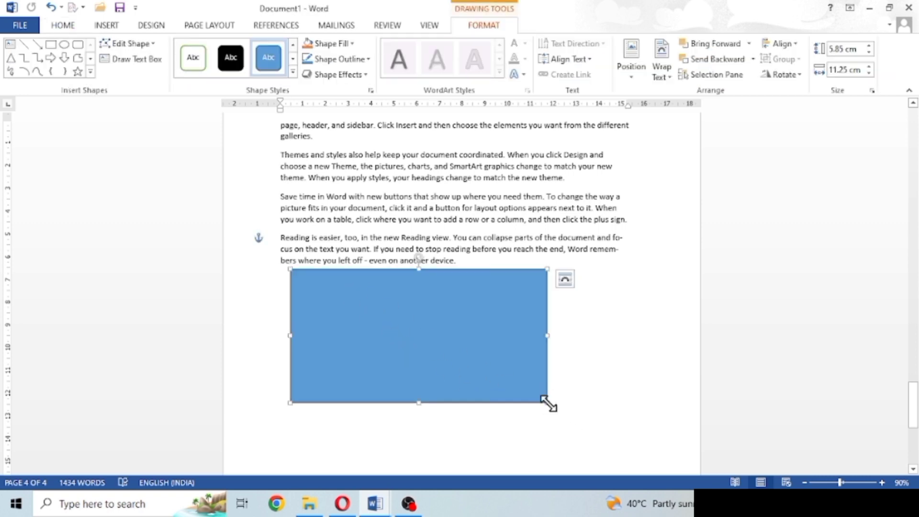
{"action": "left_click_drag", "start_coordinate": [546, 402], "coordinate": [416, 326]}
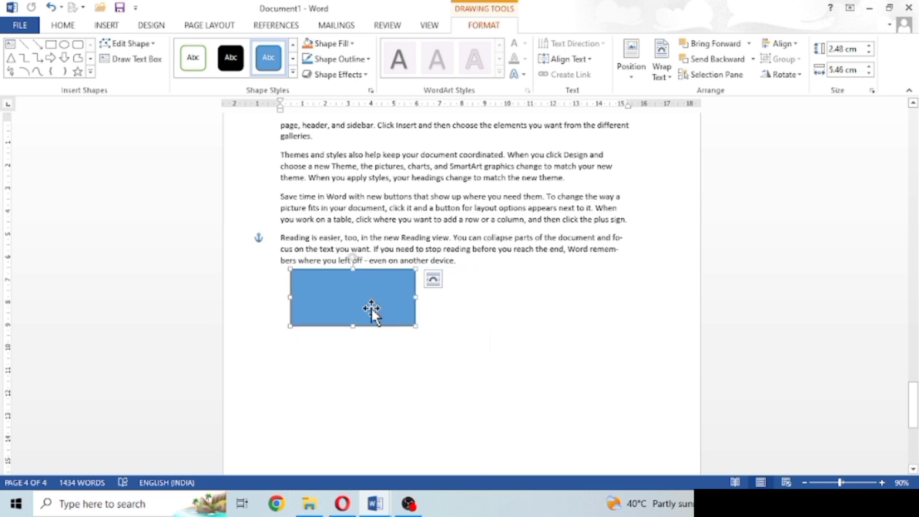
- Move the rectangle onto the "Save time in Word" paragraph and place a copy overlapping its lower-right corner
{"action": "left_click_drag", "start_coordinate": [370, 304], "coordinate": [399, 199]}
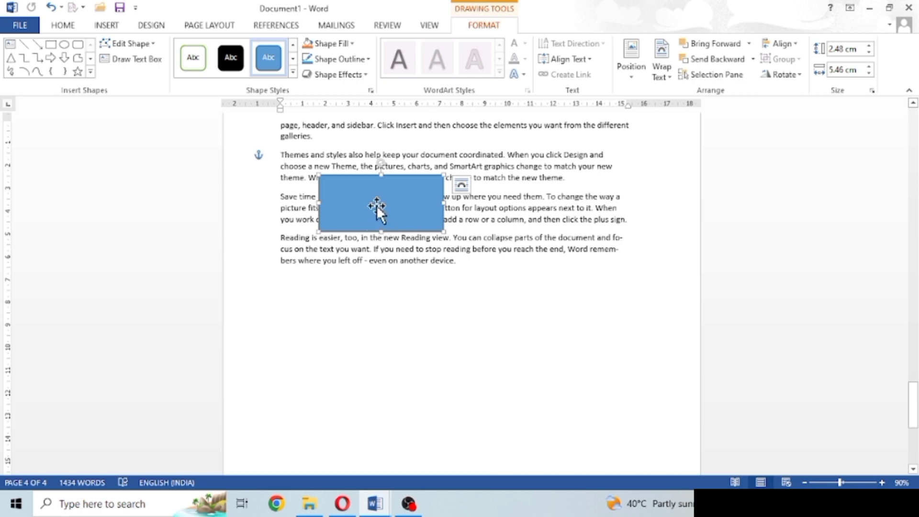
{"action": "left_click_drag", "start_coordinate": [376, 203], "coordinate": [402, 214]}
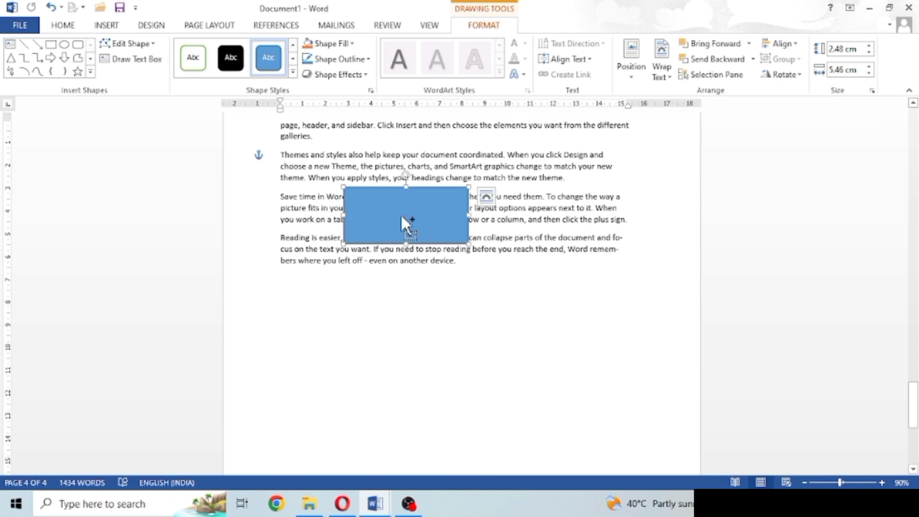
{"action": "left_click_drag", "start_coordinate": [402, 214], "coordinate": [467, 229]}
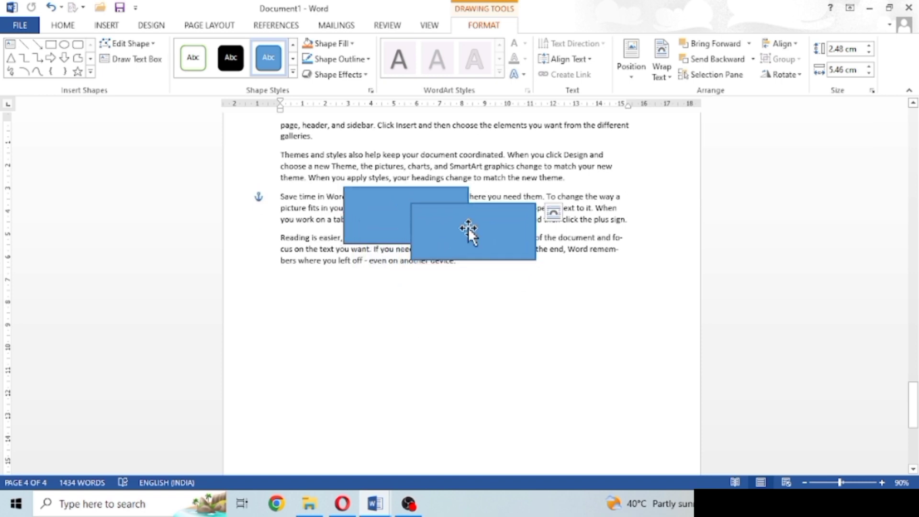
- Fill the copied rectangle with standard red and move it slightly up over the blue rectangle
{"action": "left_click", "coordinate": [337, 44]}
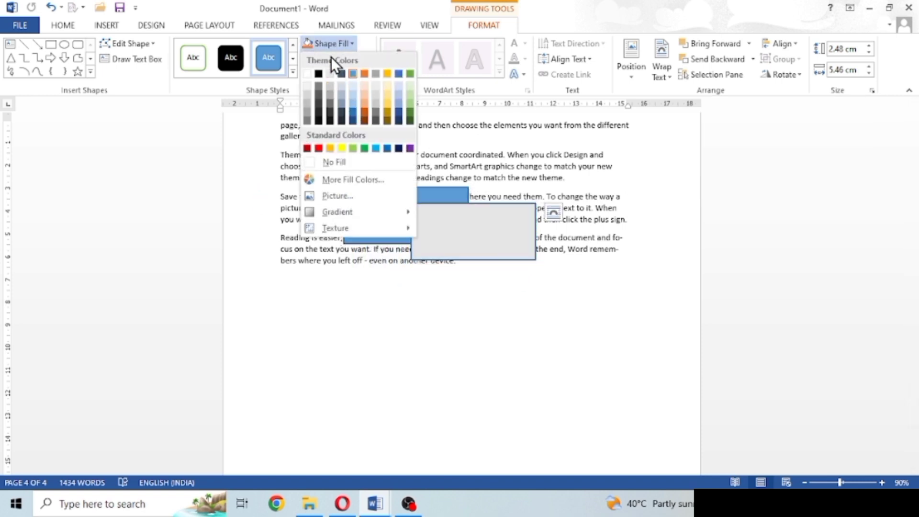
{"action": "left_click", "coordinate": [319, 149]}
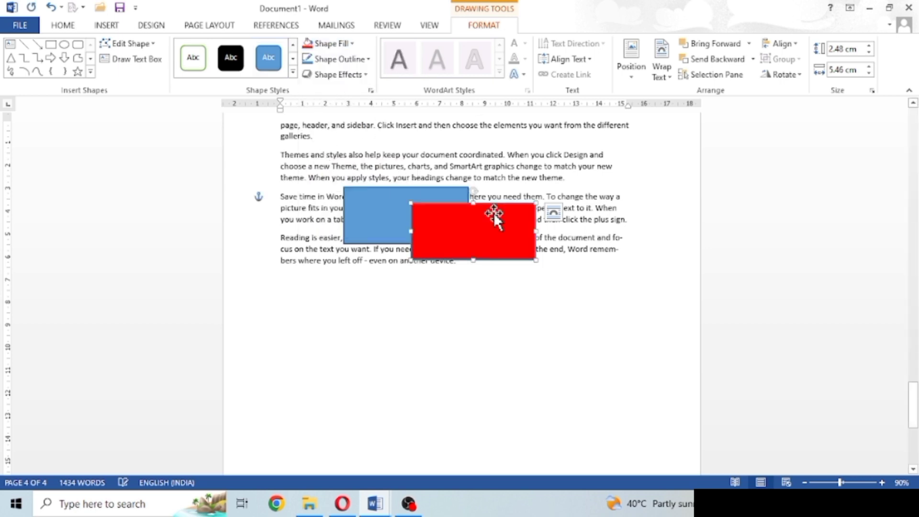
{"action": "left_click_drag", "start_coordinate": [485, 232], "coordinate": [481, 209]}
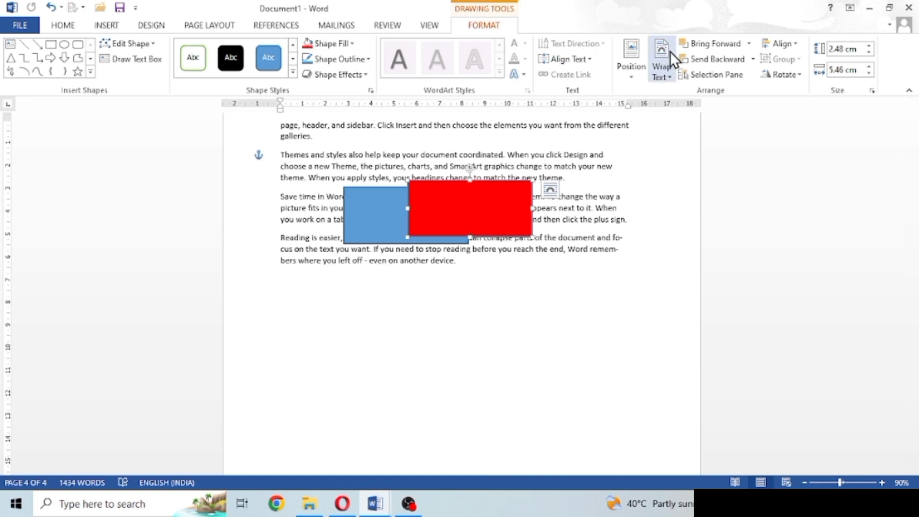
- Send the red rectangle backward behind the blue one, and bring it forward again
{"action": "left_click", "coordinate": [718, 60]}
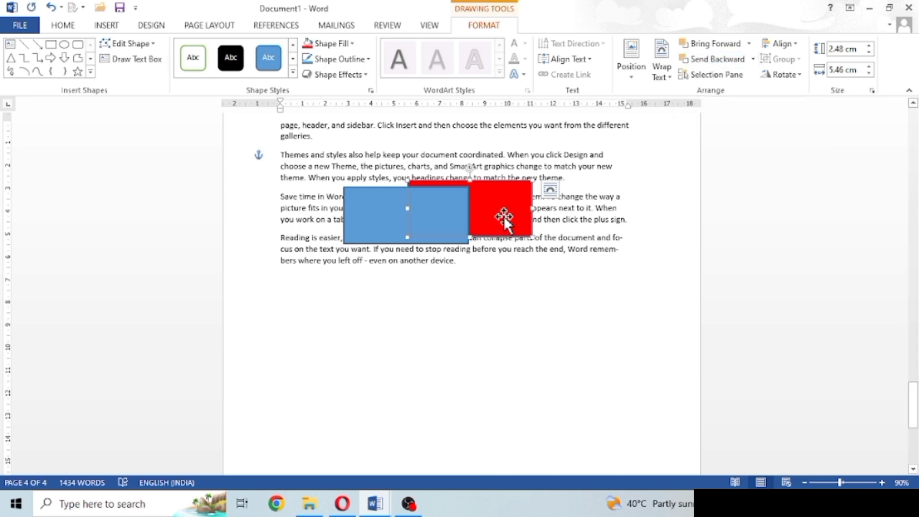
{"action": "left_click", "coordinate": [711, 43]}
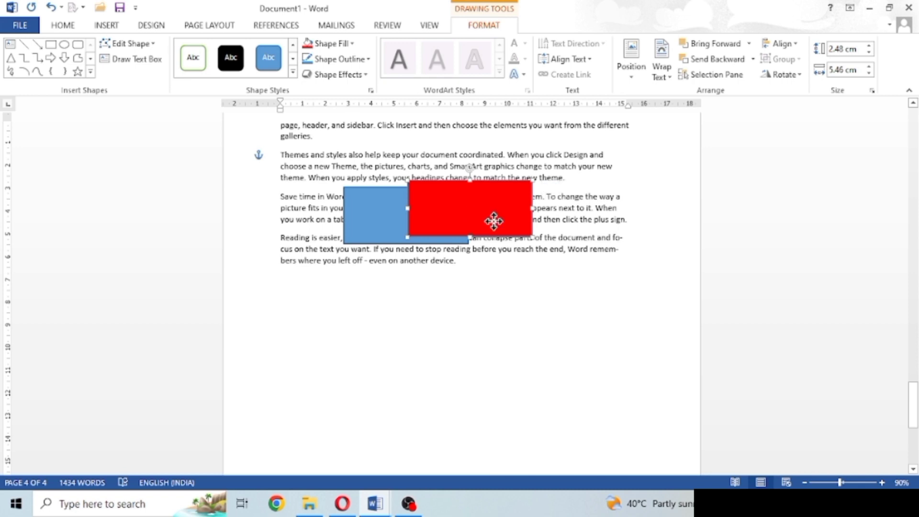
- Move the red rectangle to the blank area below the text and set the blue rectangle's wrapping to Behind Text
{"action": "left_click_drag", "start_coordinate": [493, 220], "coordinate": [358, 445]}
{"action": "mouse_move", "coordinate": [433, 228]}
{"action": "left_mouse_down"}
{"action": "mouse_move", "coordinate": [437, 217]}
{"action": "mouse_move", "coordinate": [425, 232]}
{"action": "mouse_move", "coordinate": [451, 252]}
{"action": "mouse_move", "coordinate": [443, 221]}
{"action": "left_mouse_up"}
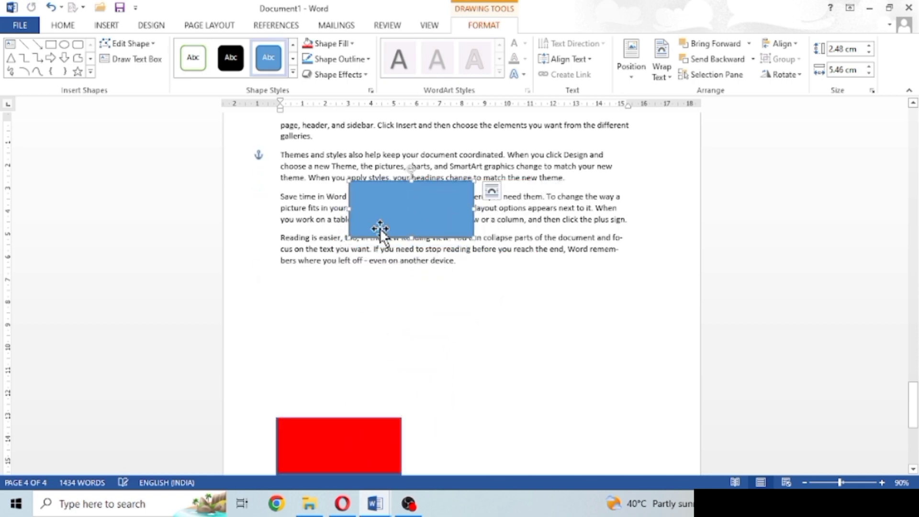
{"action": "left_click", "coordinate": [659, 71]}
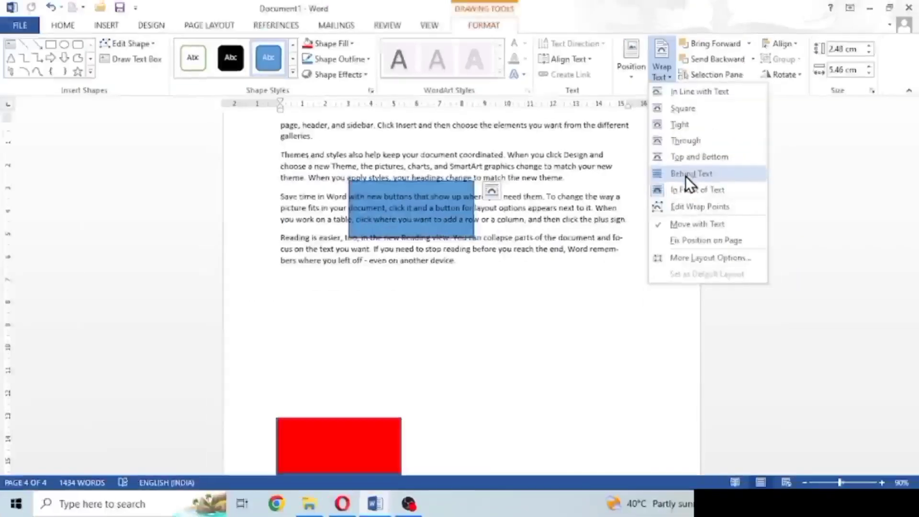
{"action": "left_click", "coordinate": [690, 174]}
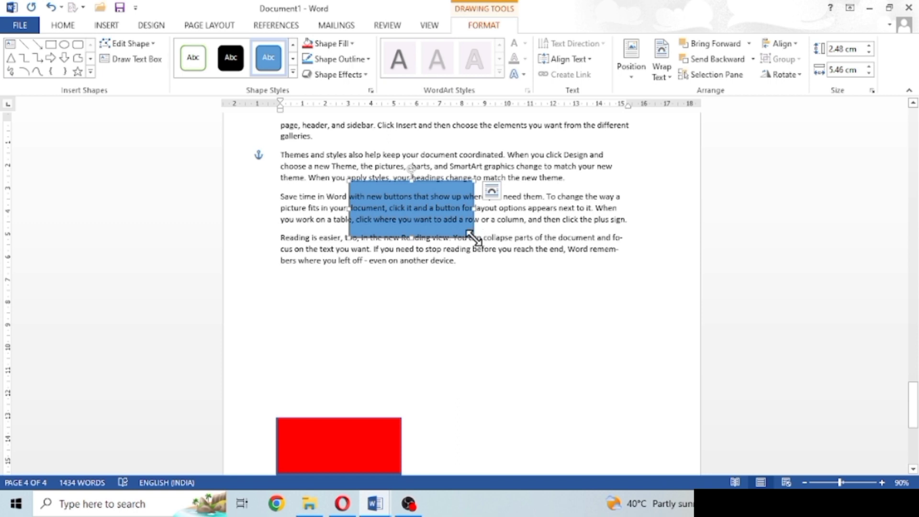
- Set the blue rectangle's wrapping to In Front of Text and enlarge it to about 9.39 cm wide and 3.9 cm high
{"action": "left_click_drag", "start_coordinate": [474, 237], "coordinate": [542, 235]}
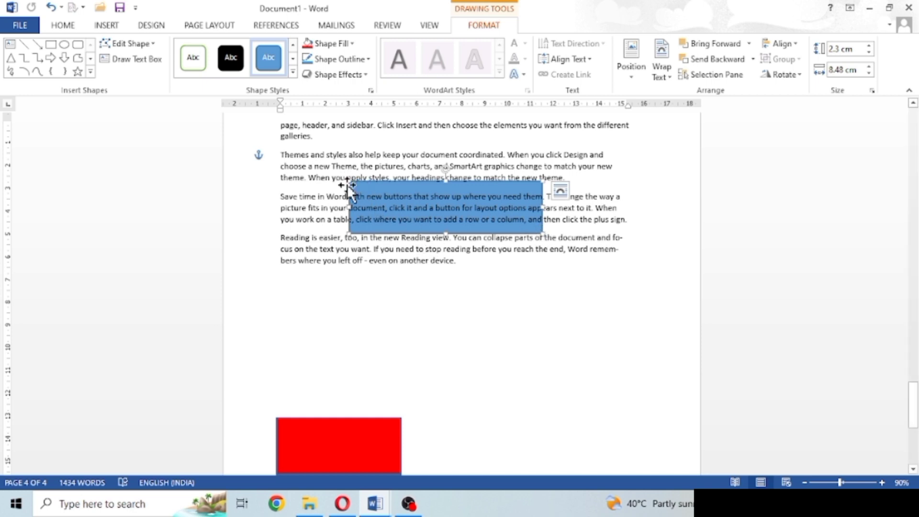
{"action": "left_click_drag", "start_coordinate": [350, 181], "coordinate": [322, 198]}
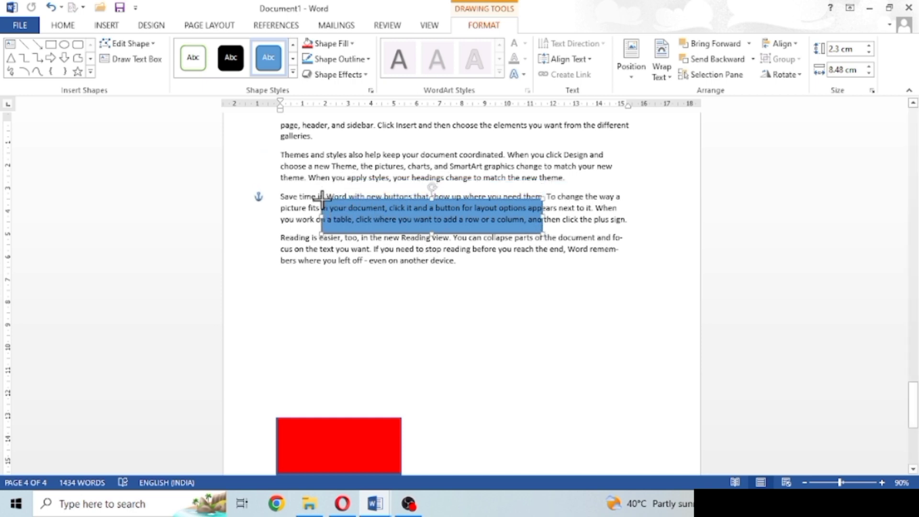
{"action": "left_click", "coordinate": [661, 50]}
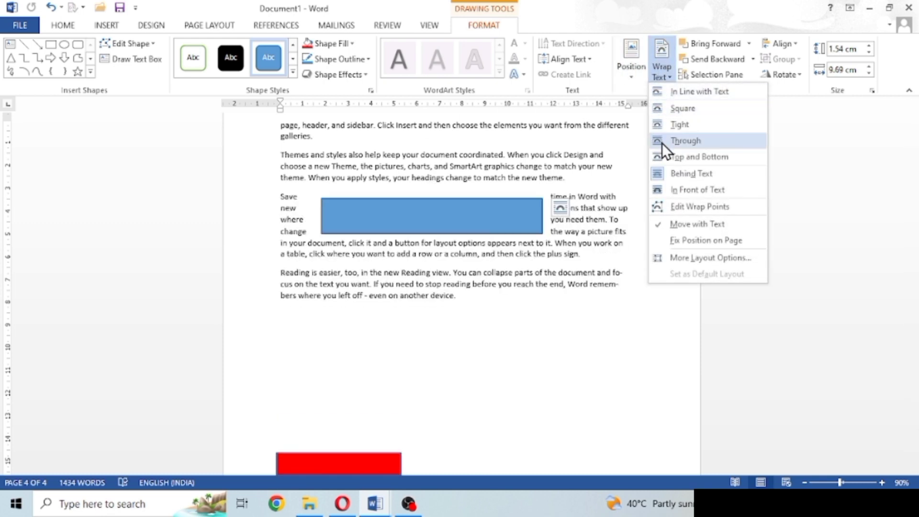
{"action": "left_click", "coordinate": [701, 190]}
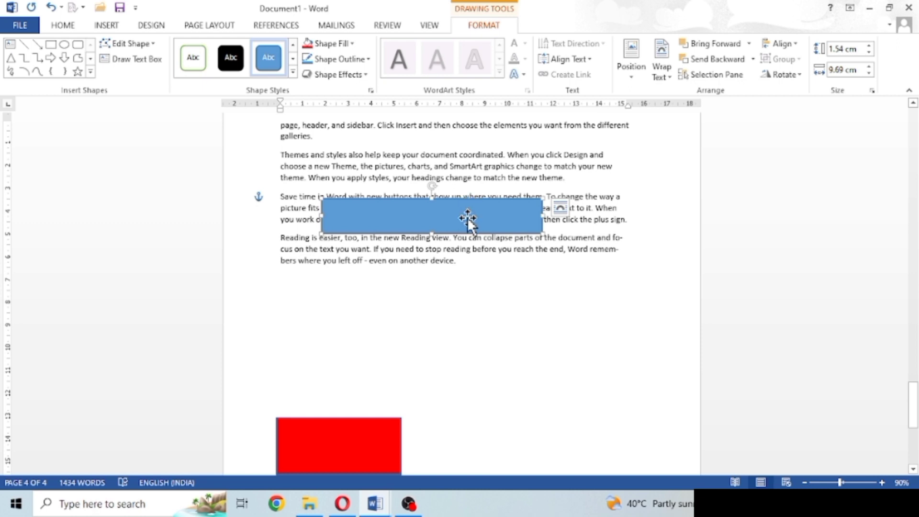
{"action": "left_click_drag", "start_coordinate": [468, 218], "coordinate": [441, 199]}
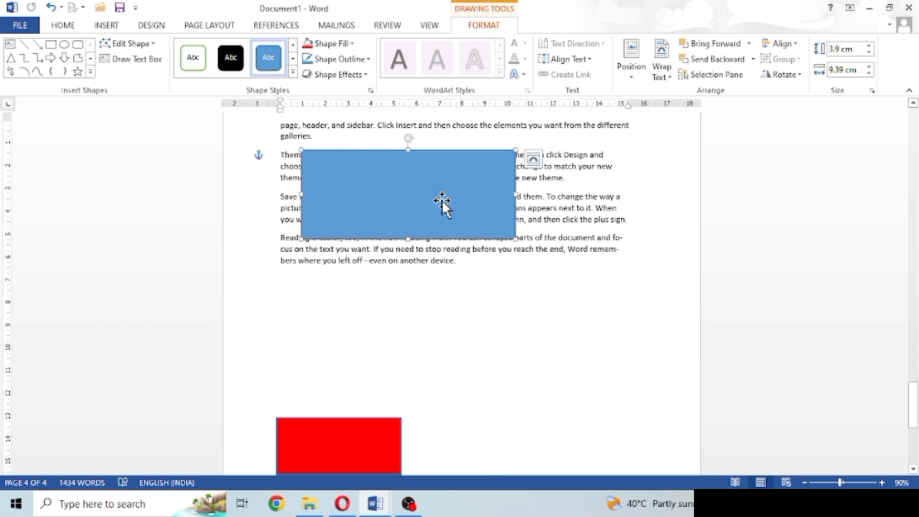
- Edit the blue rectangle's wrap points, pulling the lower-right point outward into the text
{"action": "left_click", "coordinate": [656, 60]}
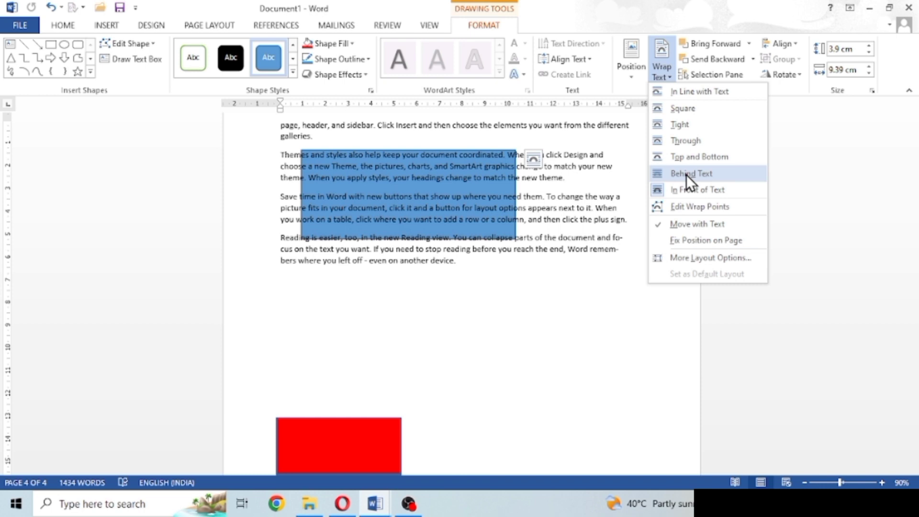
{"action": "left_click", "coordinate": [692, 207]}
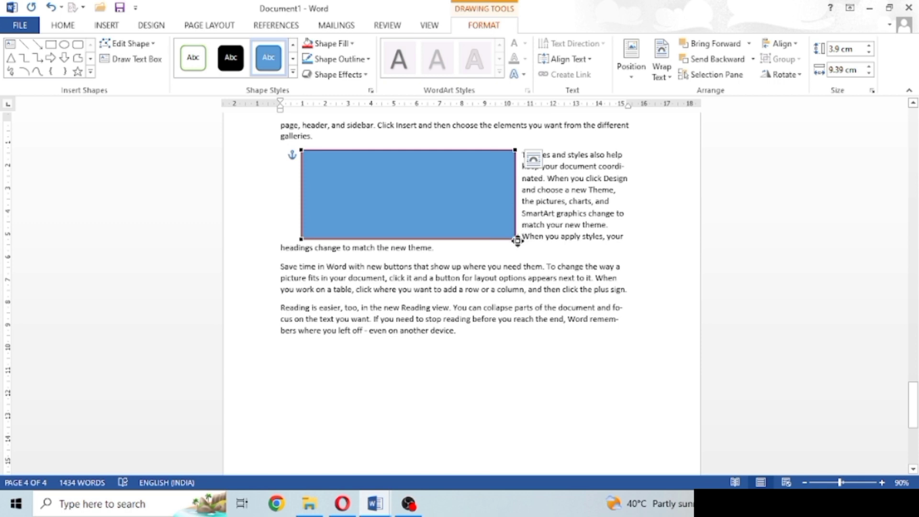
{"action": "left_click_drag", "start_coordinate": [517, 240], "coordinate": [547, 235]}
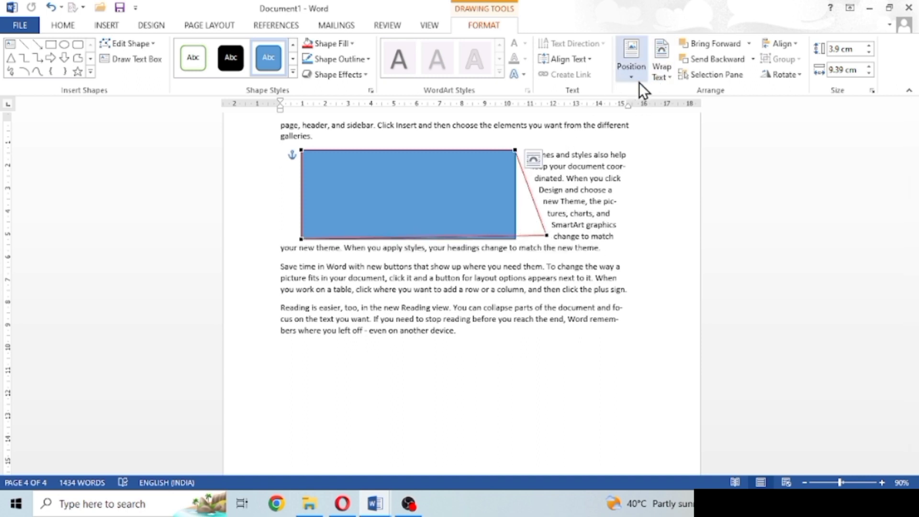
- Set the blue rectangle in line with text, and reposition it near the top center of page 4 with text wrapping
{"action": "left_click", "coordinate": [660, 70]}
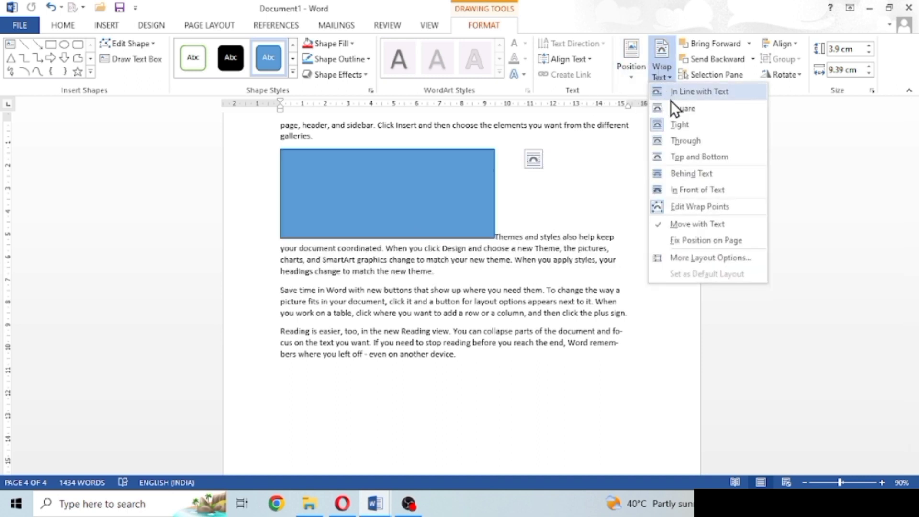
{"action": "left_click", "coordinate": [693, 94]}
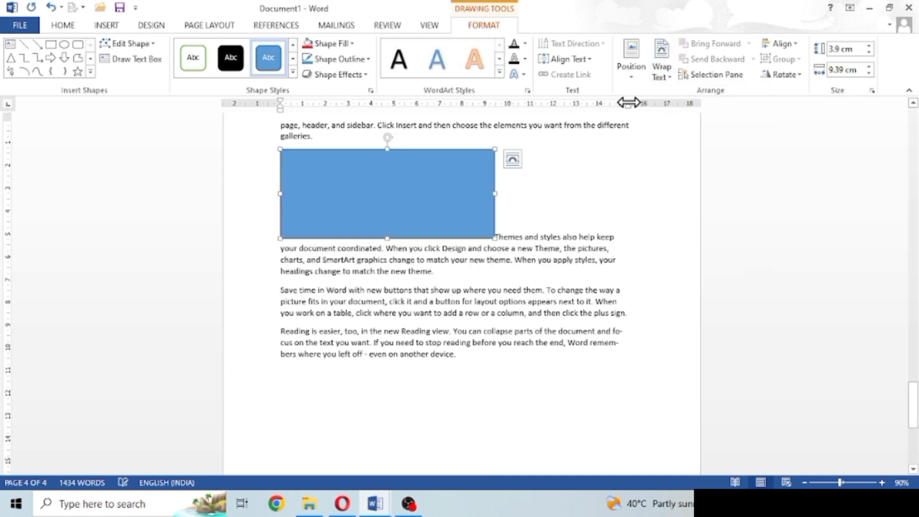
{"action": "left_click", "coordinate": [639, 72]}
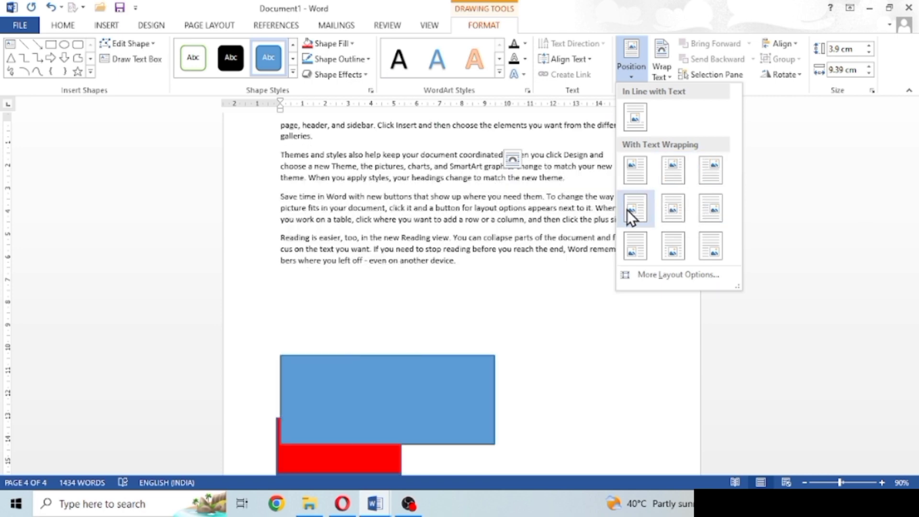
{"action": "left_click", "coordinate": [671, 178]}
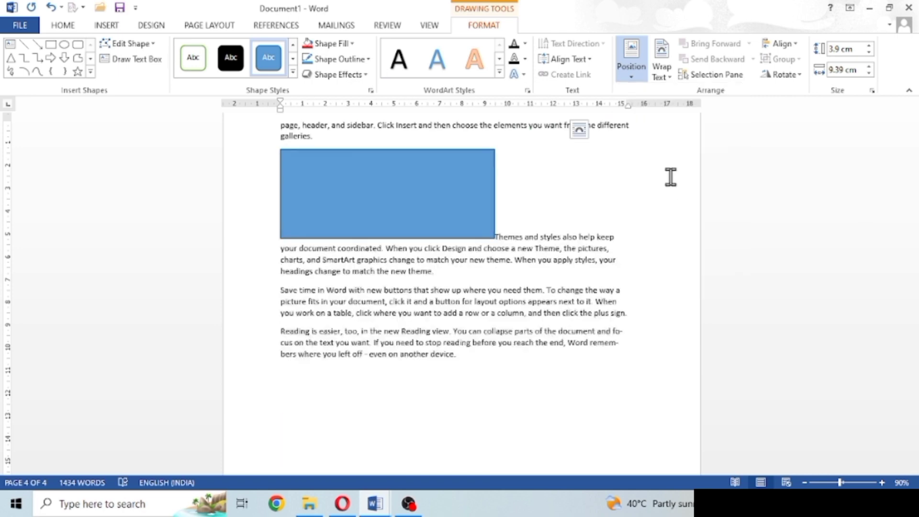
{"action": "left_click_drag", "start_coordinate": [460, 184], "coordinate": [434, 173]}
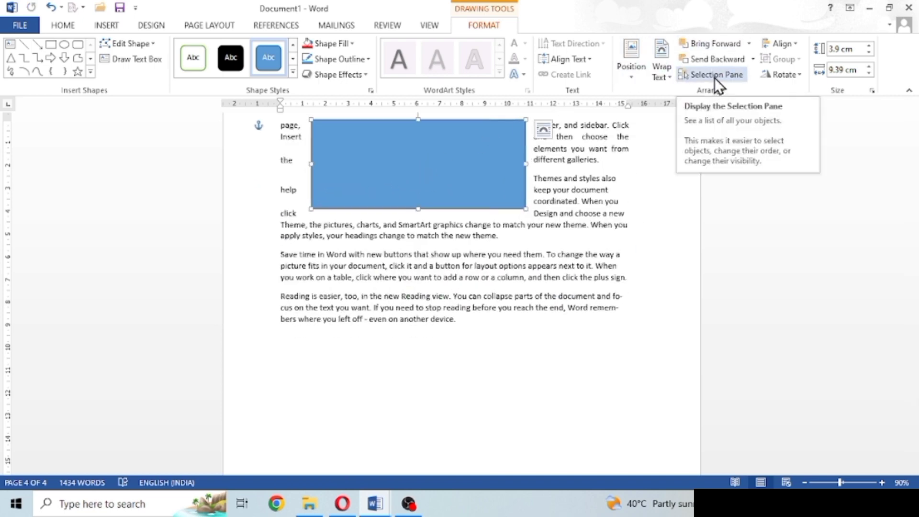
- Place a copy of the blue rectangle on page 4 so that it overlaps the original's lower-right corner
{"action": "scroll", "coordinate": [329, 344], "scroll_direction": "down", "scroll_amount": 4}
{"action": "scroll", "coordinate": [330, 344], "scroll_direction": "down", "scroll_amount": 3}
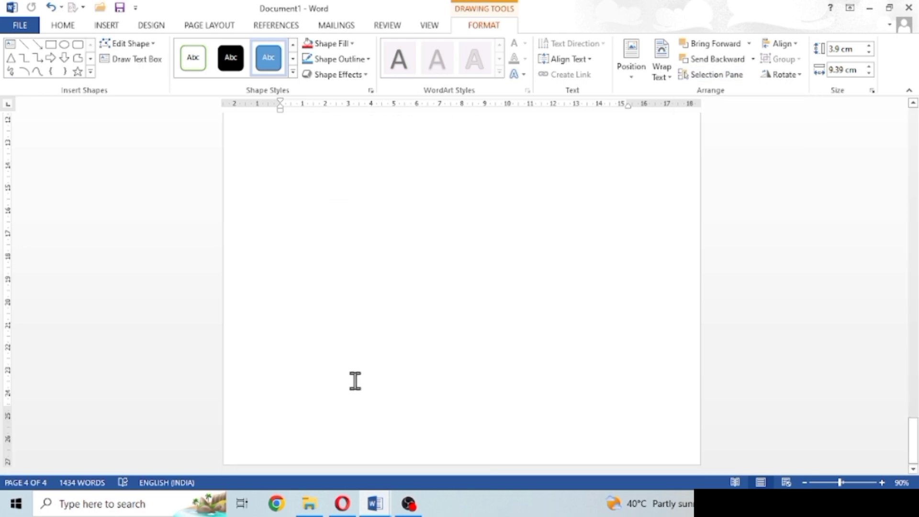
{"action": "scroll", "coordinate": [363, 373], "scroll_direction": "up", "scroll_amount": 12}
{"action": "scroll", "coordinate": [371, 361], "scroll_direction": "down", "scroll_amount": 6}
{"action": "scroll", "coordinate": [415, 174], "scroll_direction": "up", "scroll_amount": 5}
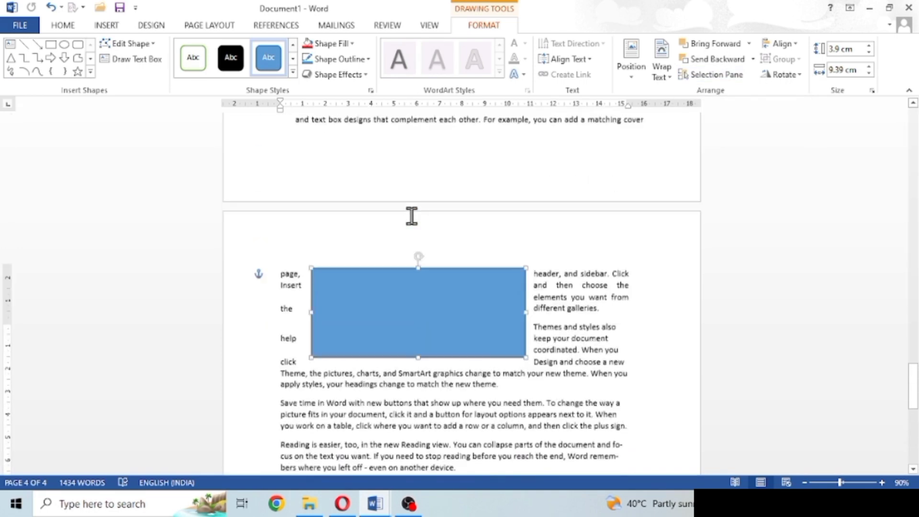
{"action": "scroll", "coordinate": [412, 216], "scroll_direction": "up", "scroll_amount": 2}
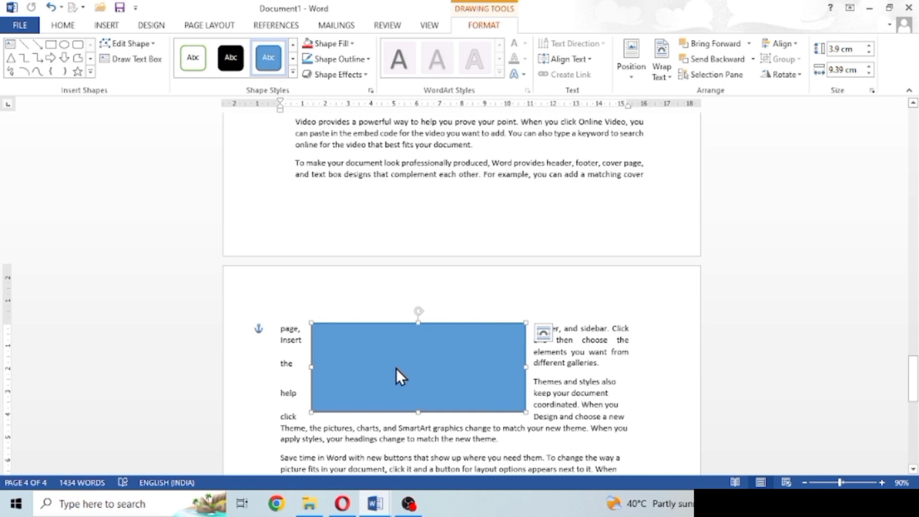
{"action": "left_click_drag", "start_coordinate": [396, 369], "coordinate": [513, 395]}
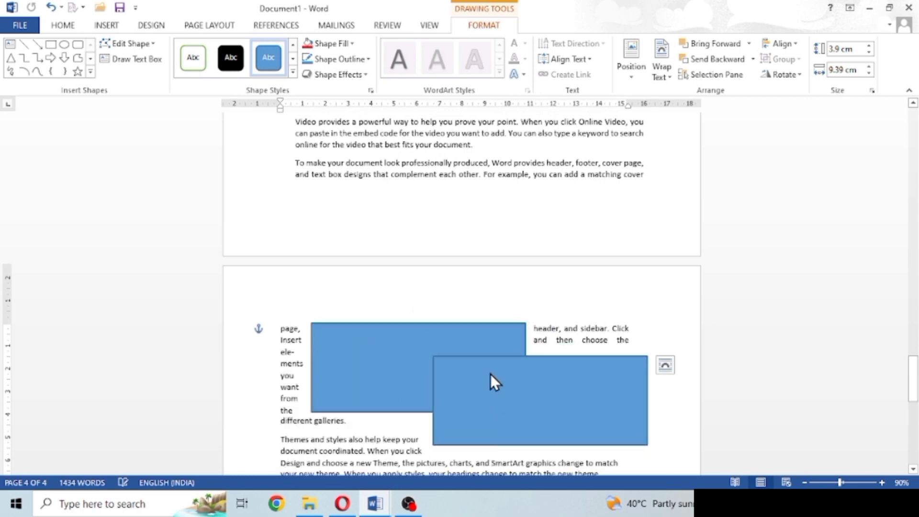
- Fill the new copy of the large rectangle with standard red and move it further over the blue original
{"action": "left_click", "coordinate": [318, 45]}
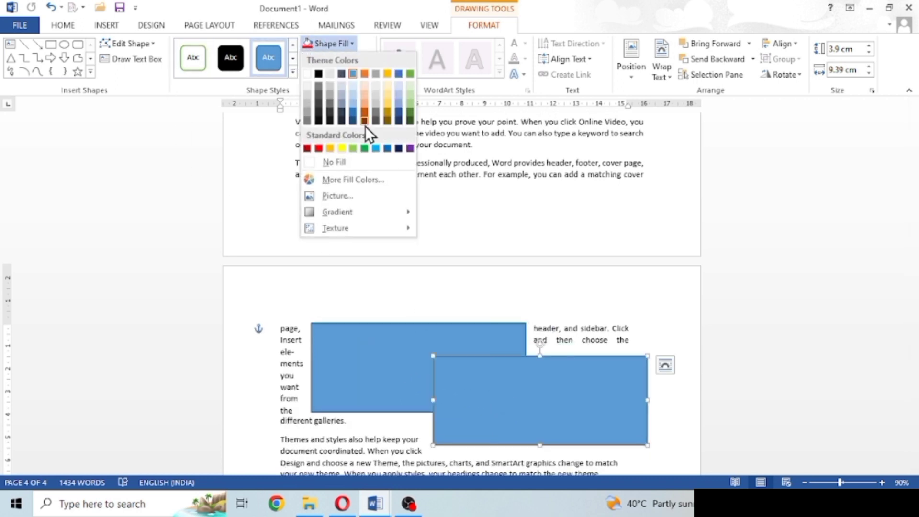
{"action": "left_click", "coordinate": [319, 149]}
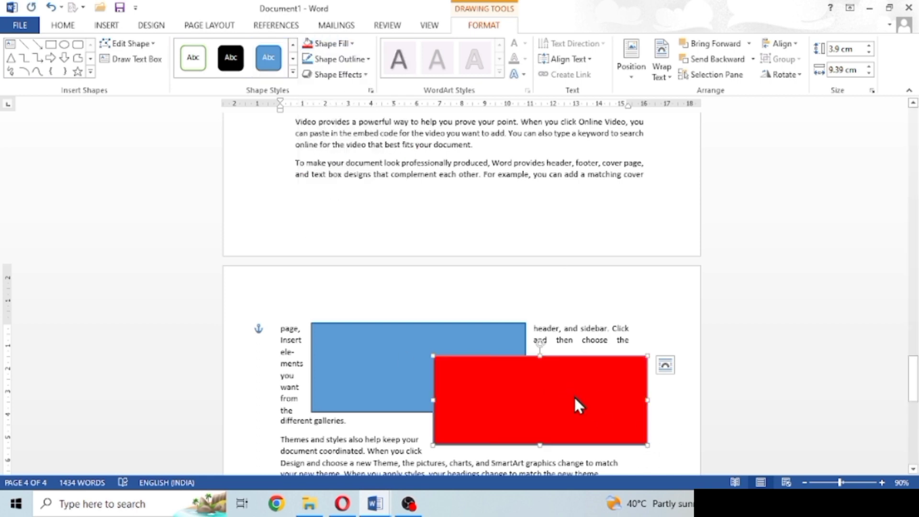
{"action": "left_click_drag", "start_coordinate": [575, 396], "coordinate": [542, 377]}
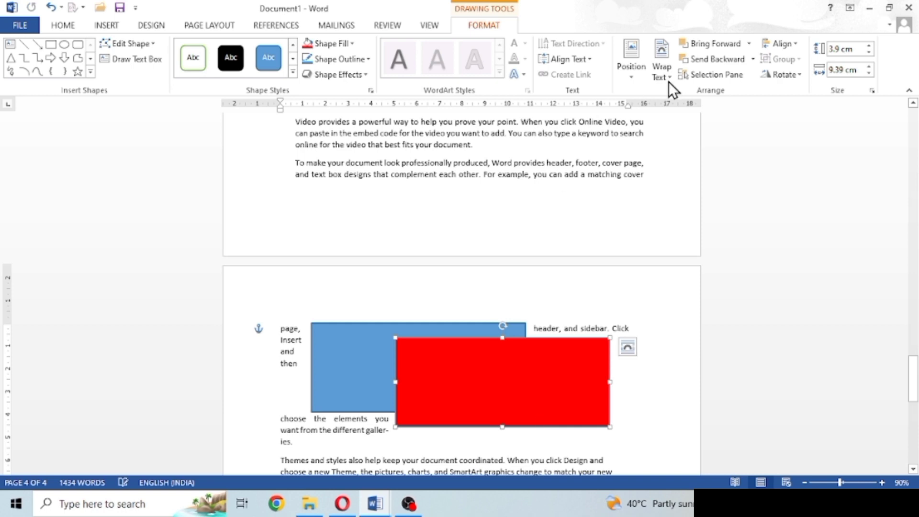
- Show the list of the document's objects and select Rectangle 1, Rectangle 3 and Rectangle 2 one after another
{"action": "left_click", "coordinate": [727, 74]}
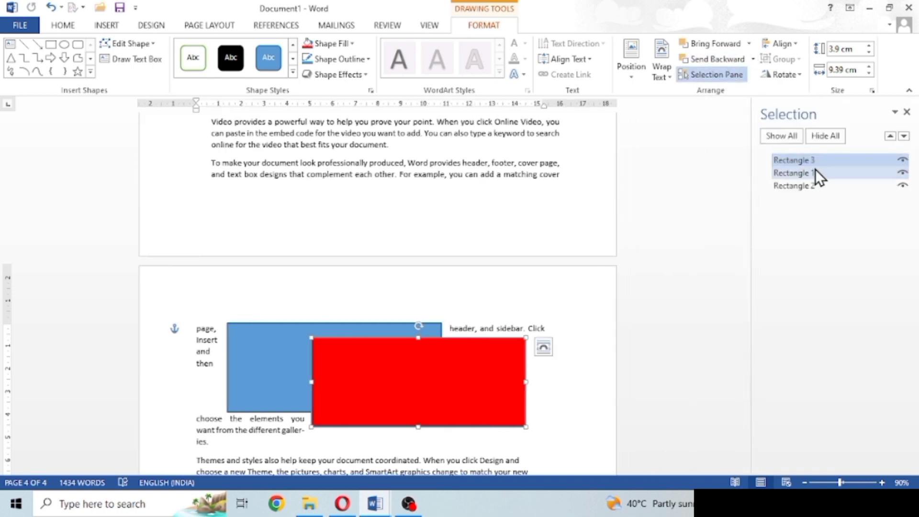
{"action": "left_click", "coordinate": [816, 172]}
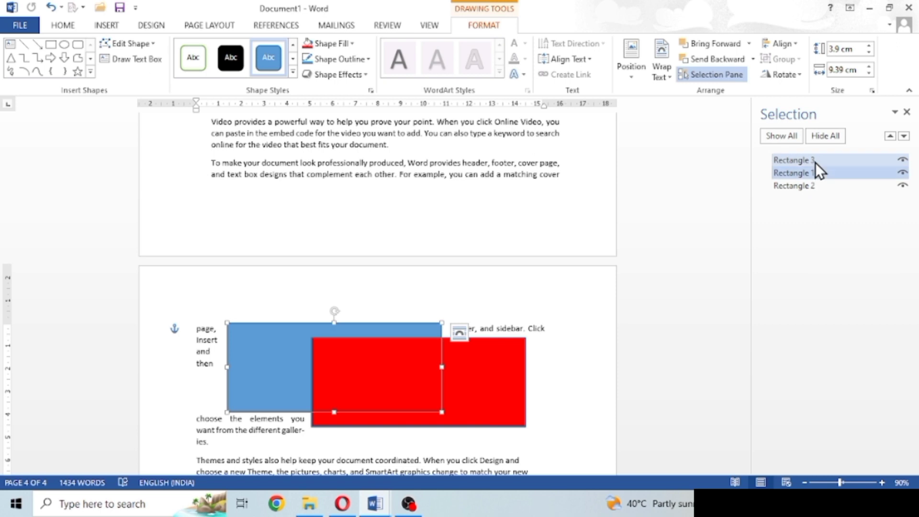
{"action": "left_click", "coordinate": [815, 162]}
{"action": "left_click", "coordinate": [814, 191]}
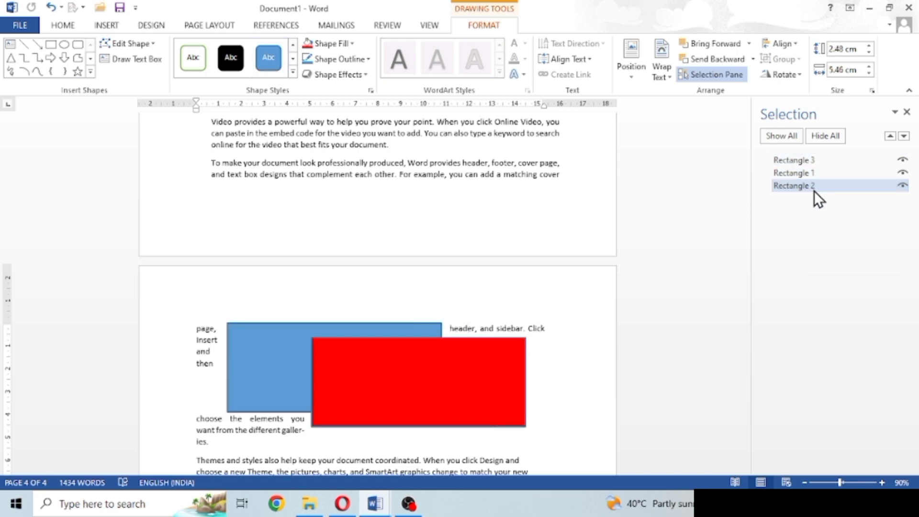